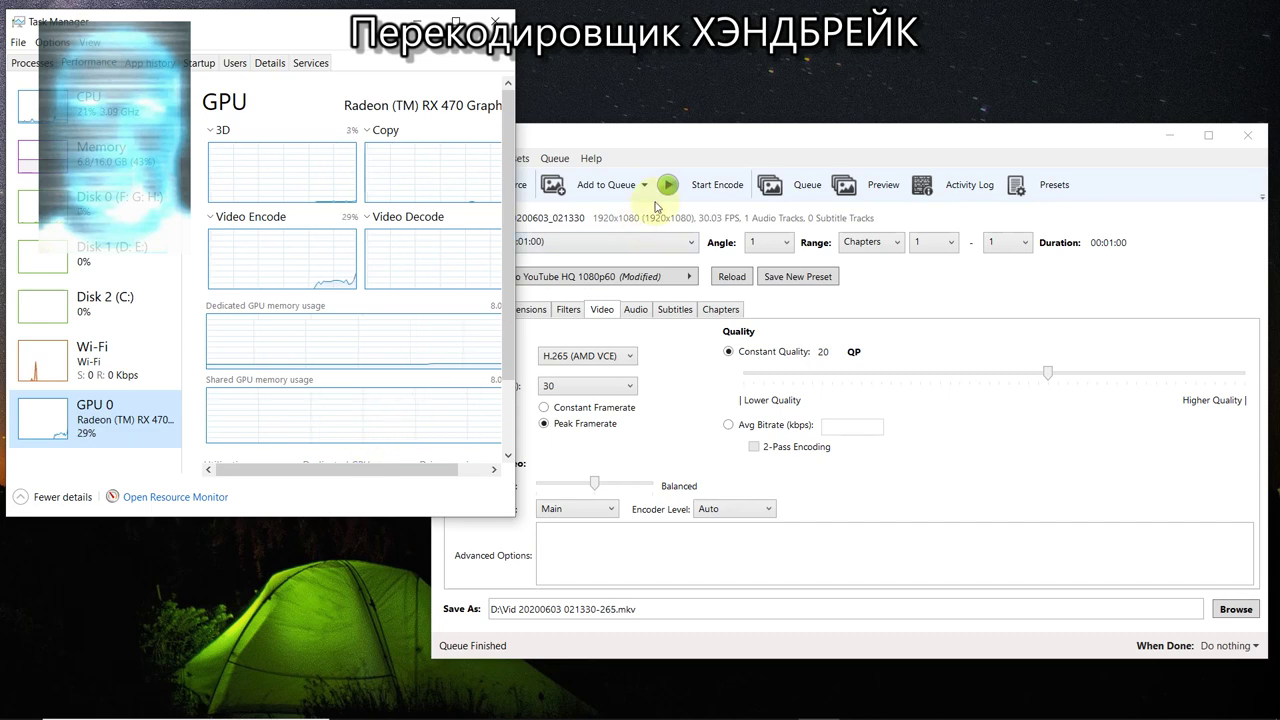
Bring HandBrake to the front and select H.265 (AMD VCE) as the video codec.
click(746, 146)
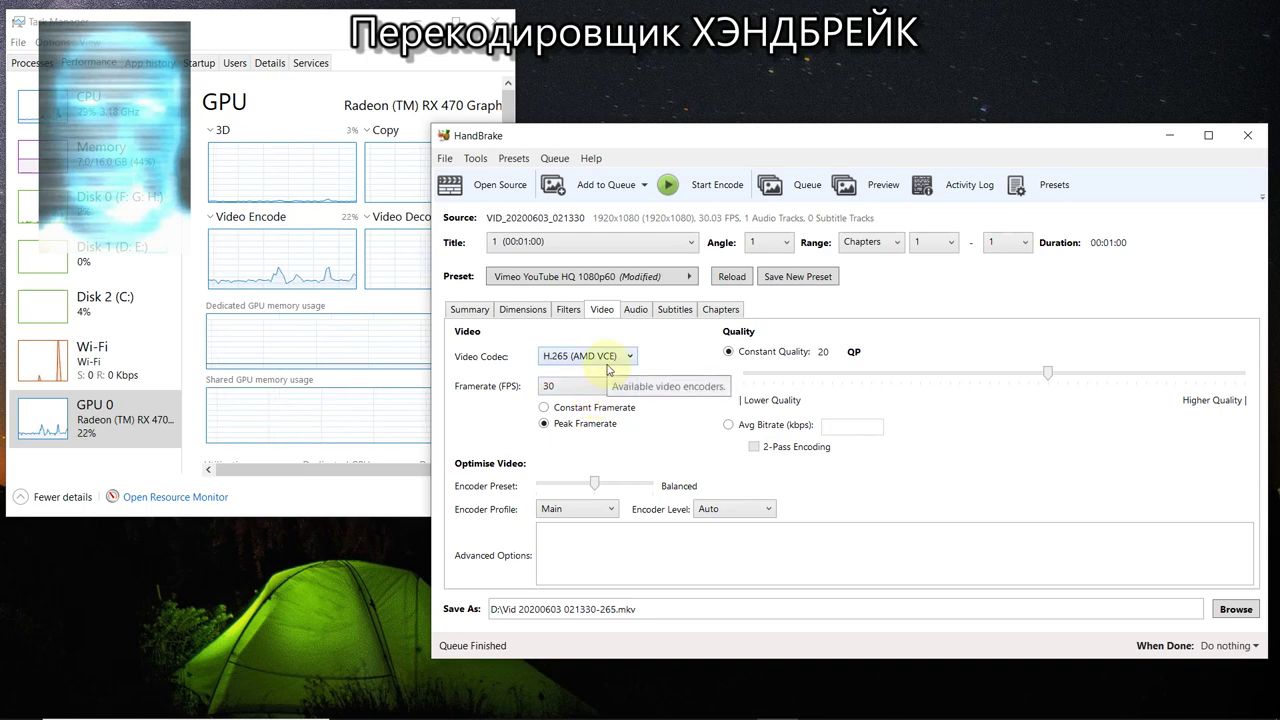
click(607, 364)
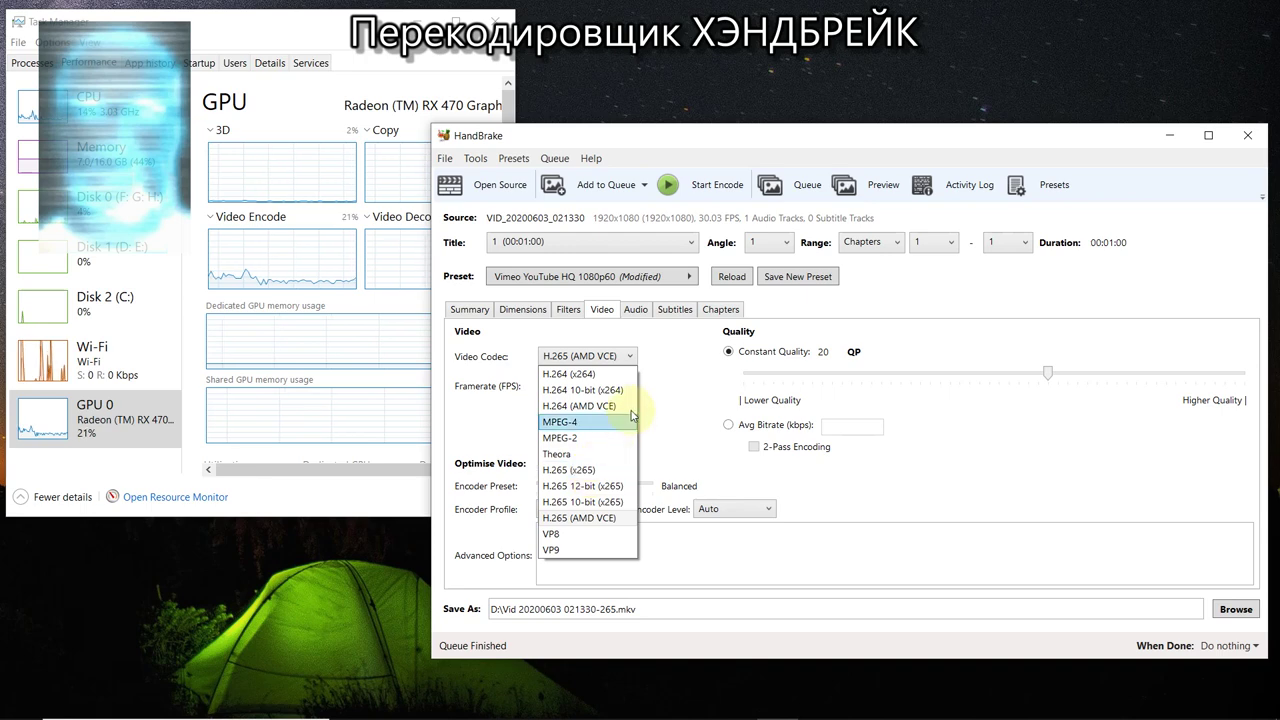
click(575, 520)
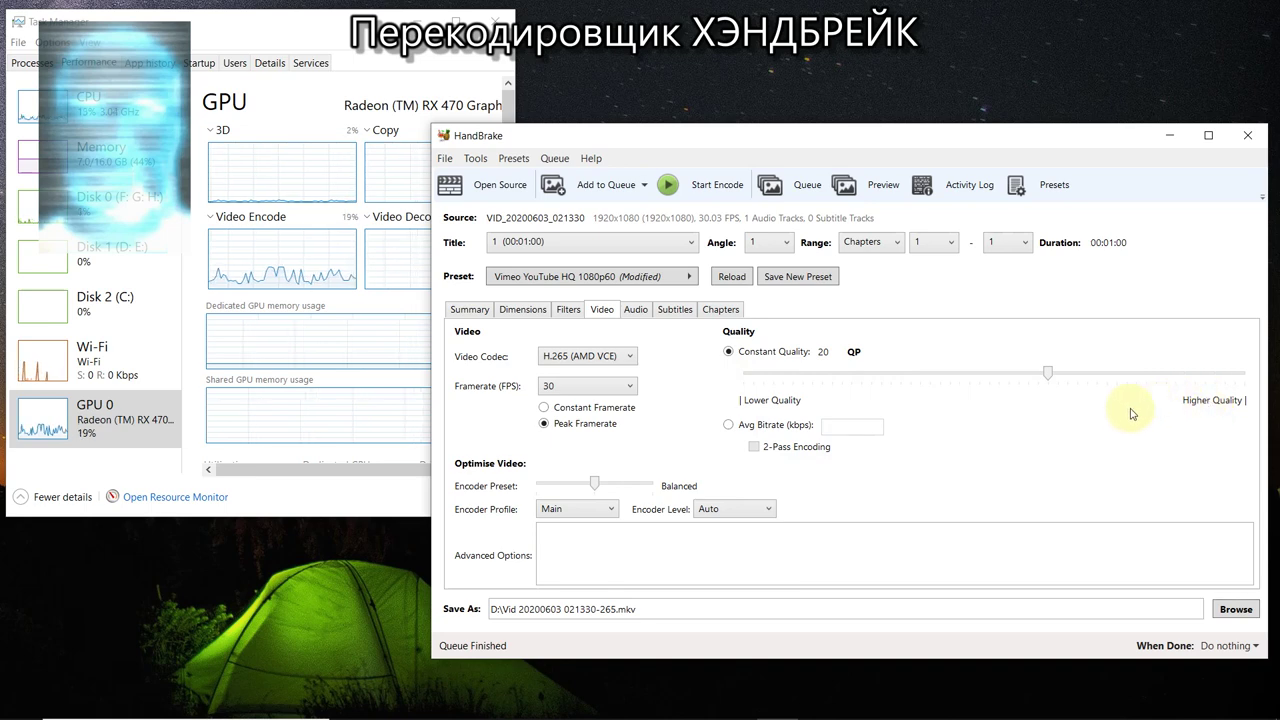
Switch the video quality mode to an average bitrate of 10000 kbps and try to enable 2-pass encoding.
mouse_move(1047, 377)
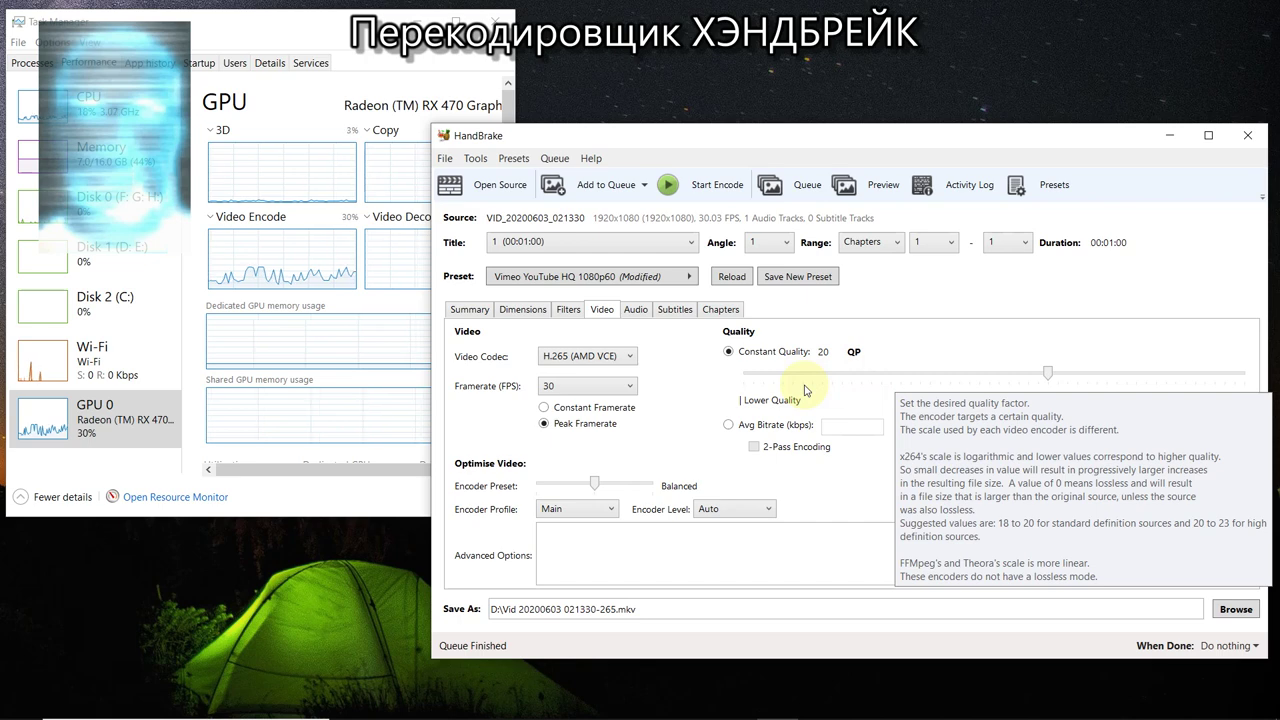
click(747, 430)
click(839, 426)
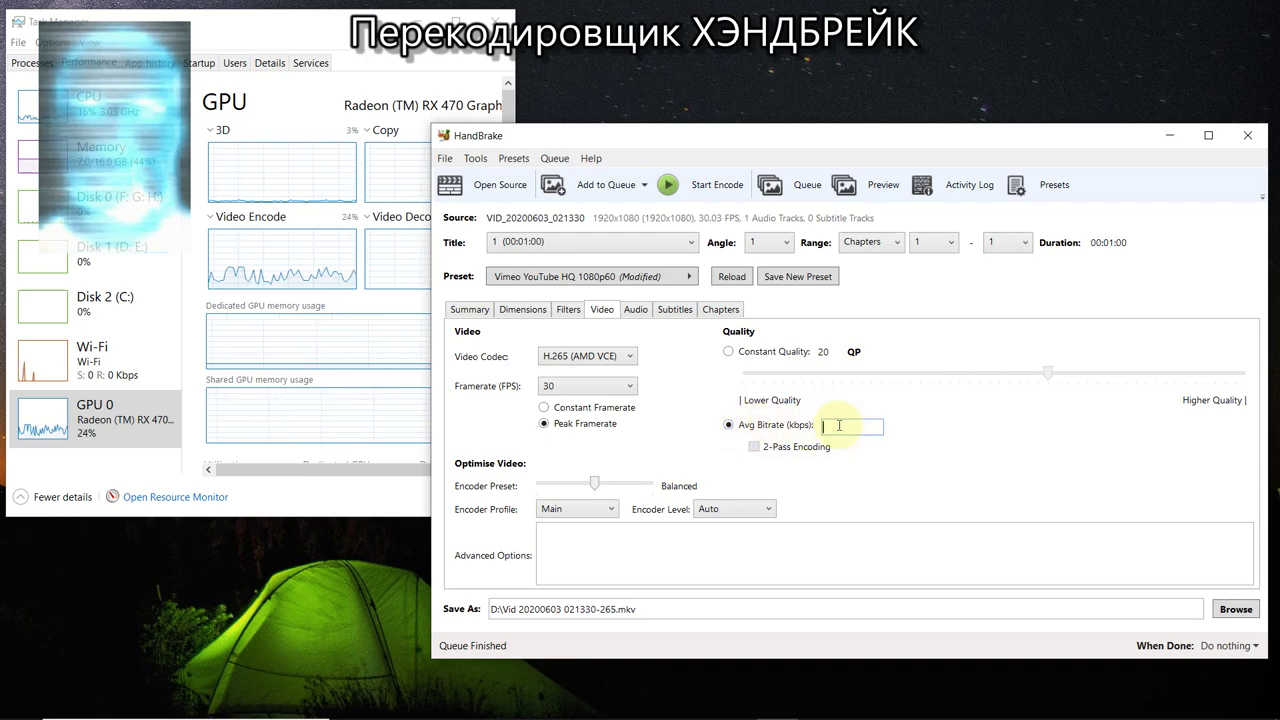
click(754, 448)
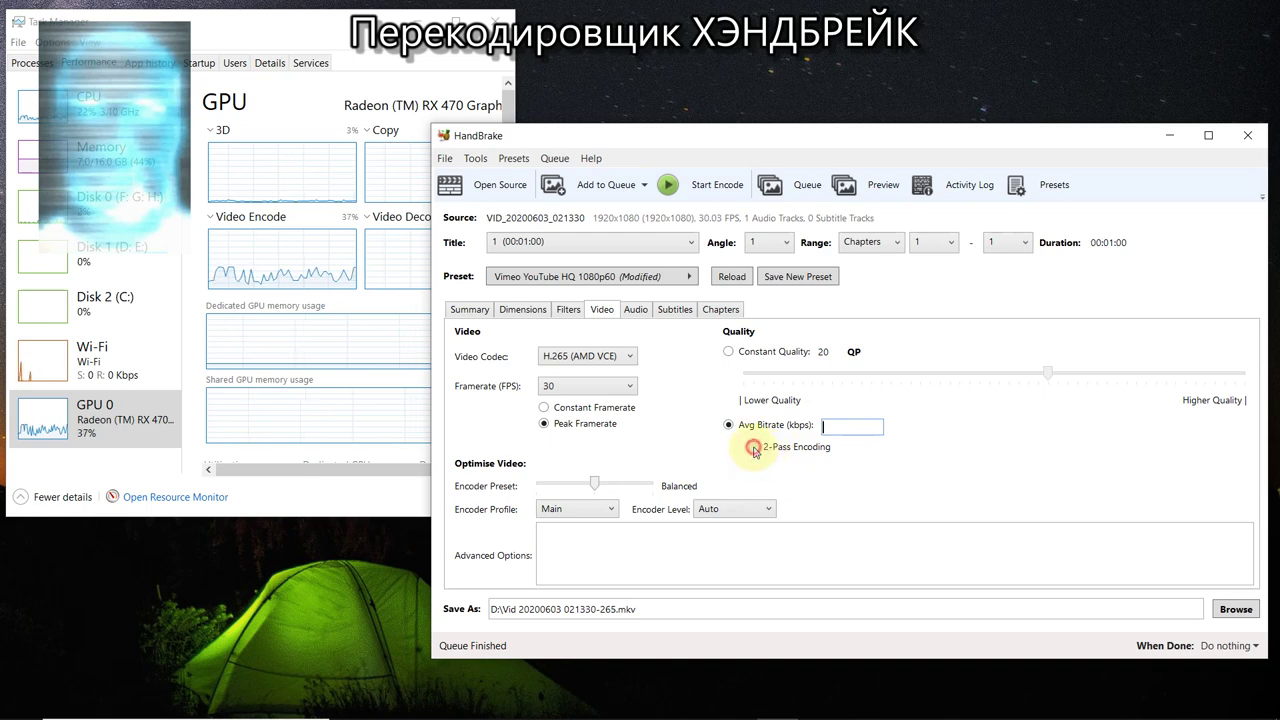
click(833, 428)
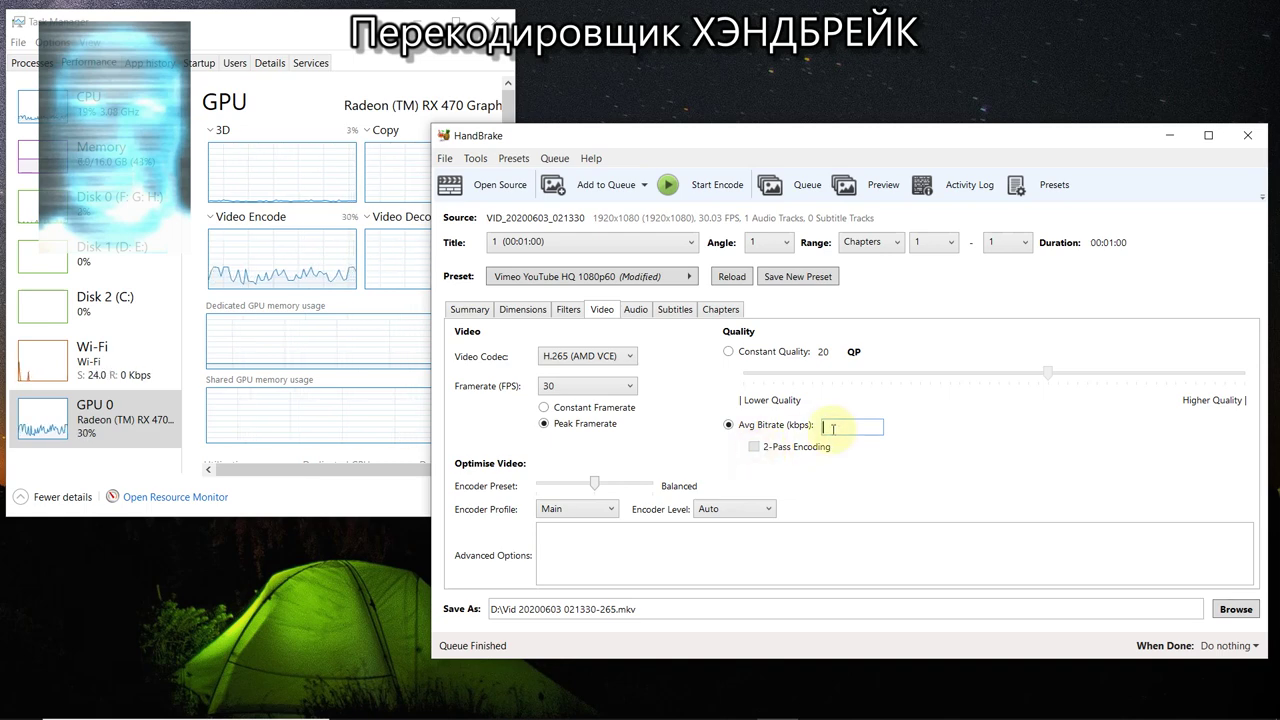
text(10000)
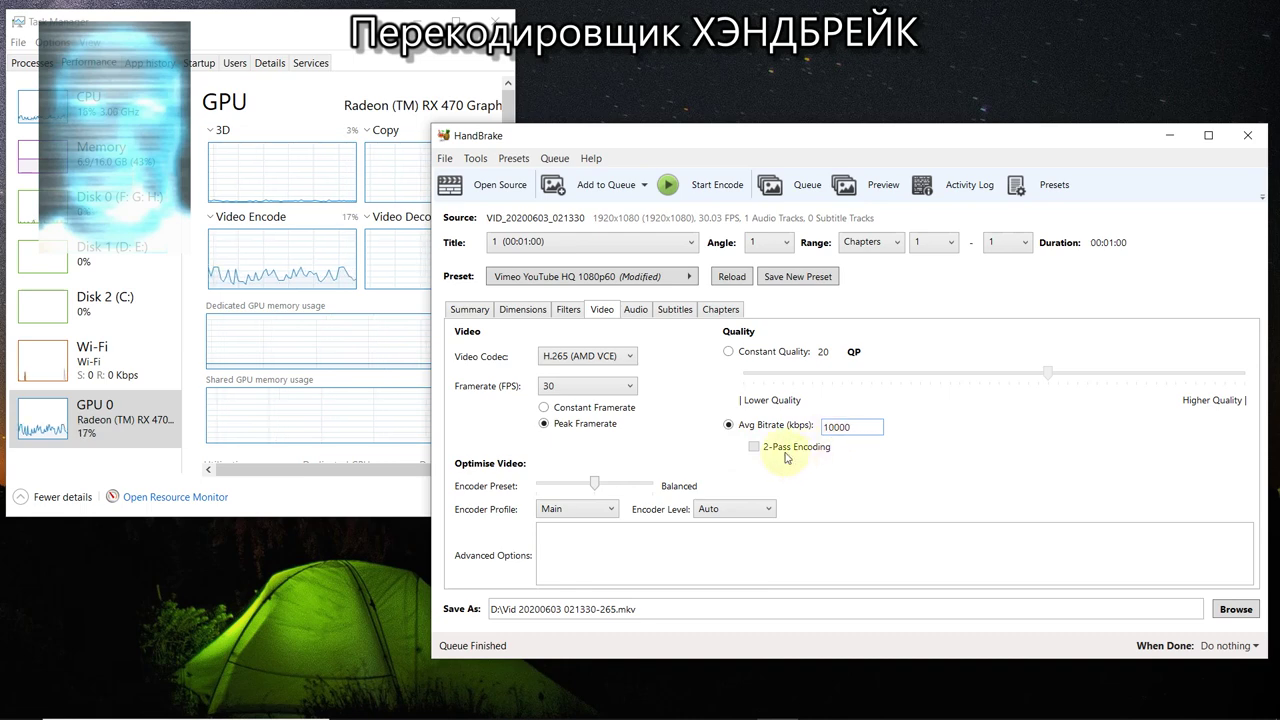
click(752, 448)
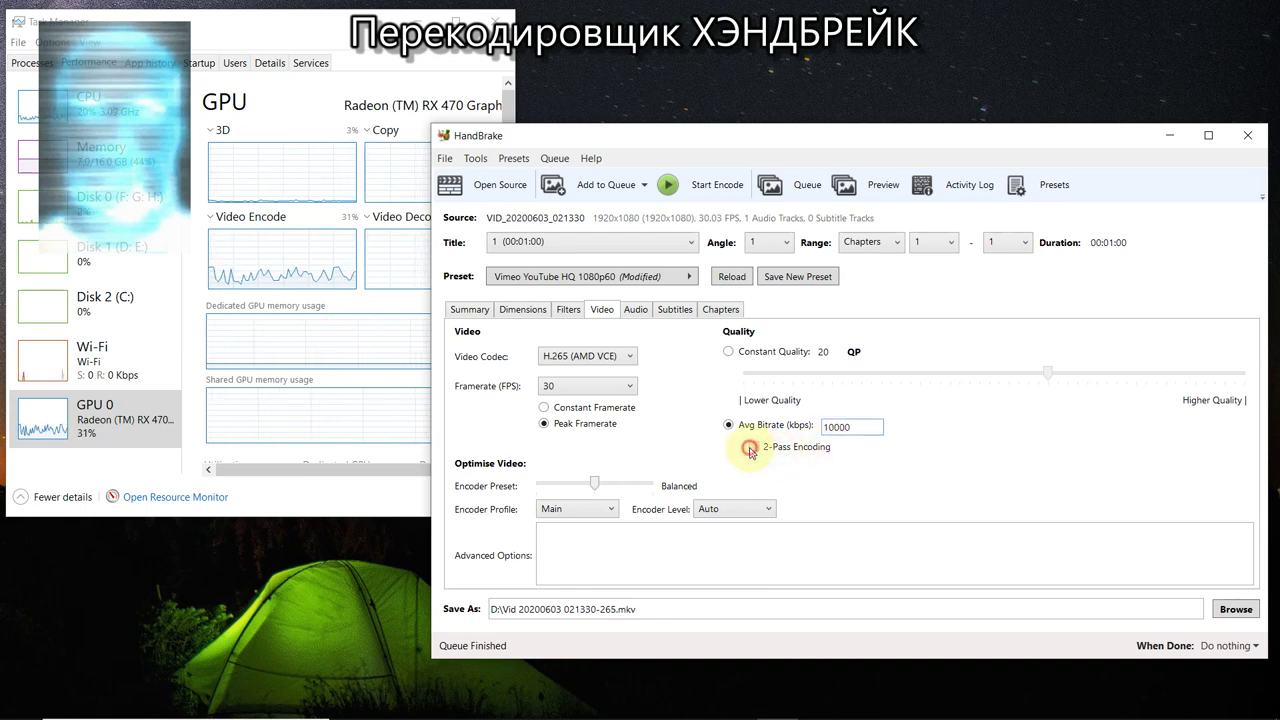
Try the H.264 (AMD VCE) and H.264 (x264) video codecs and look through the other available codecs.
click(594, 363)
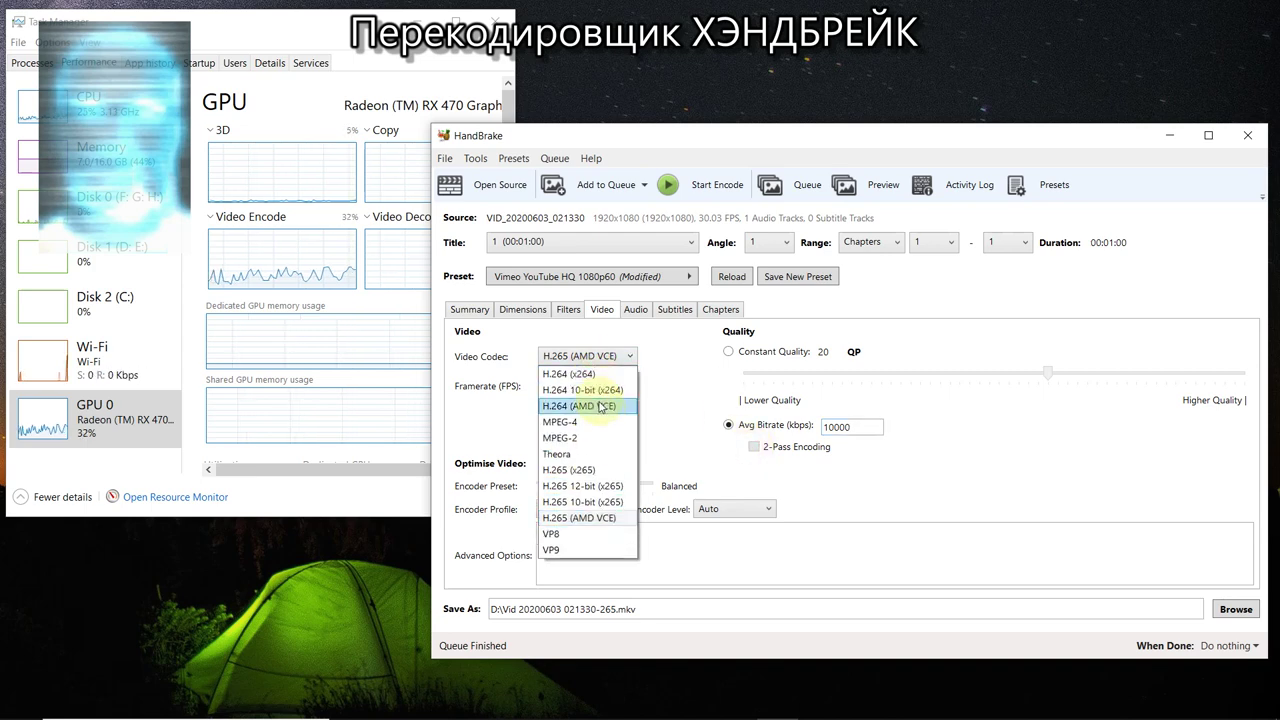
click(598, 404)
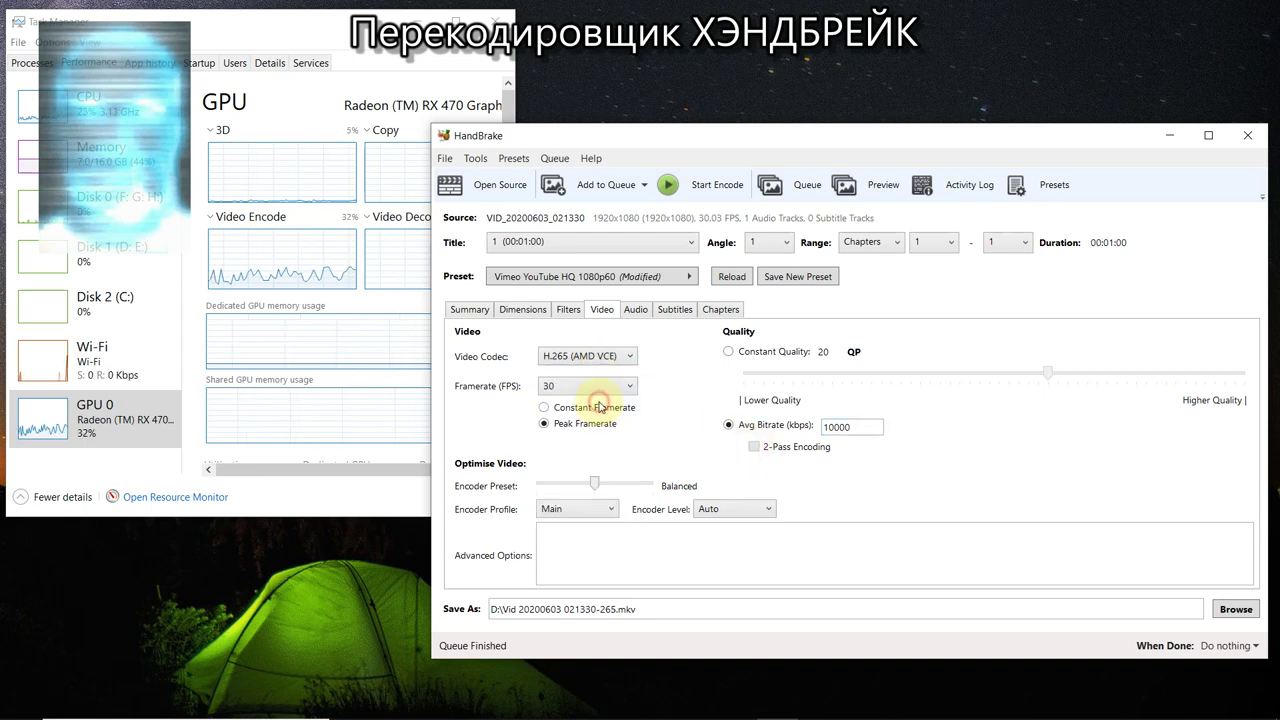
click(594, 357)
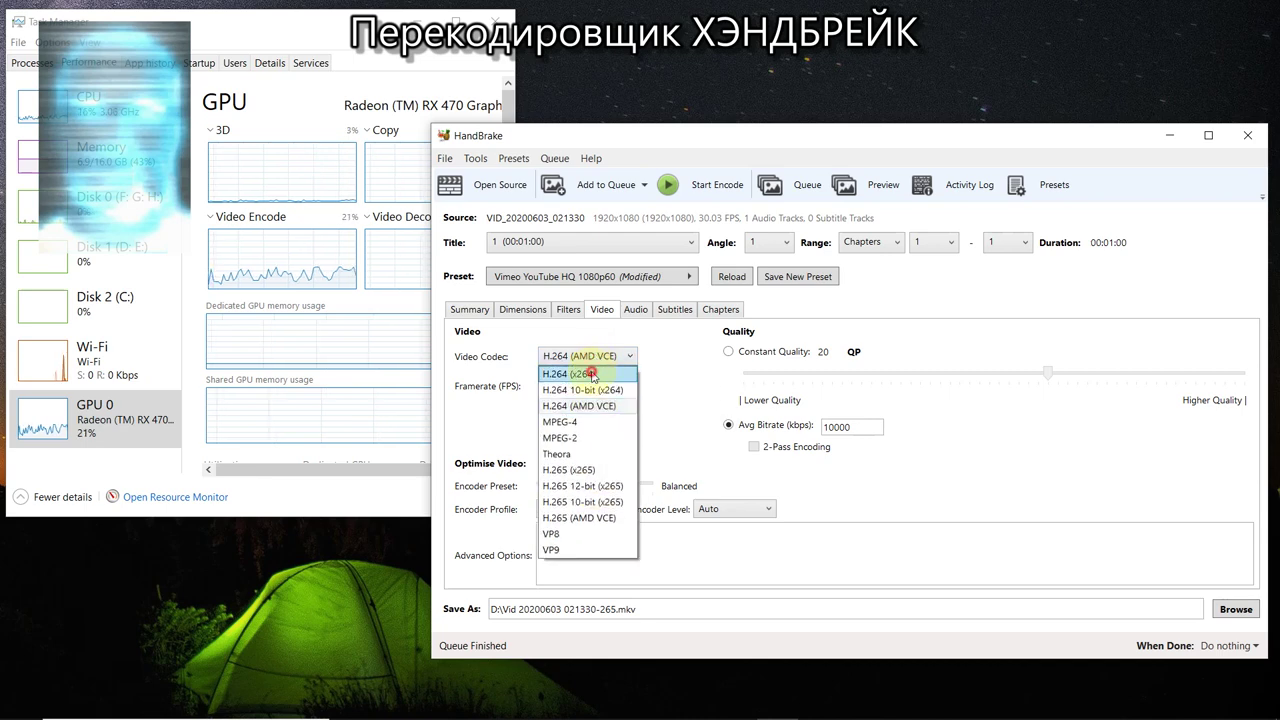
click(592, 374)
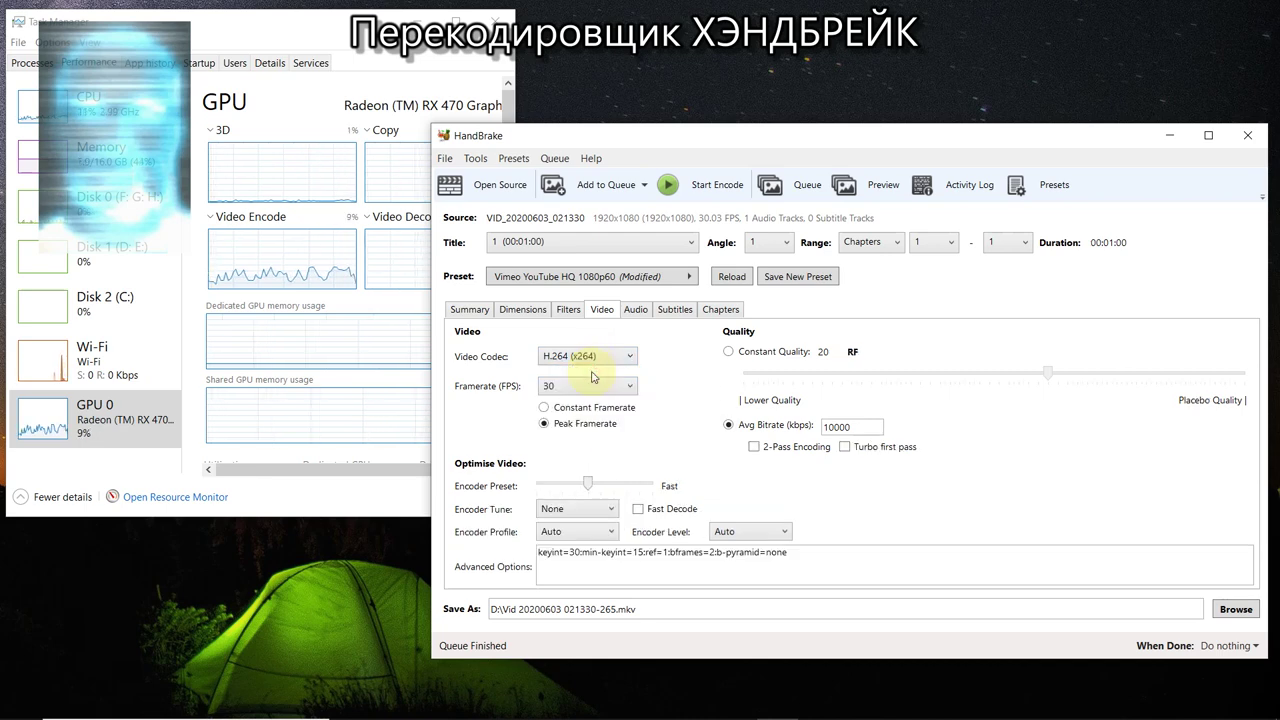
click(604, 362)
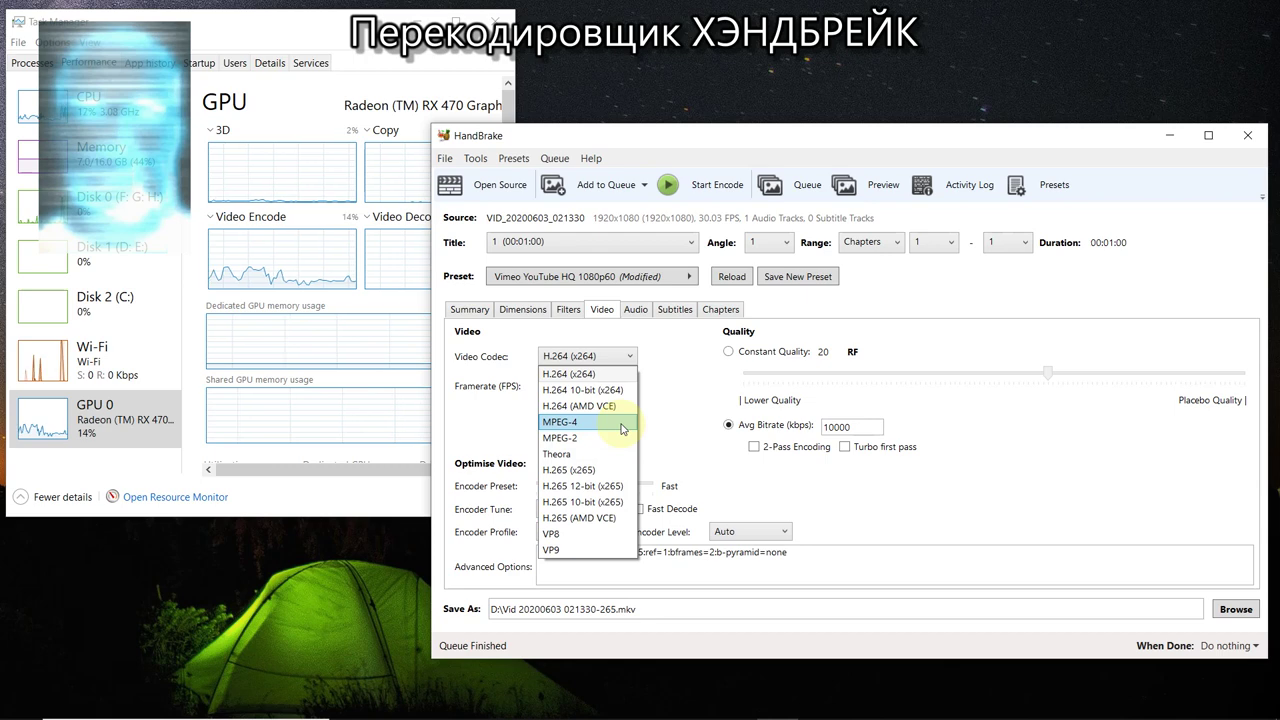
click(754, 478)
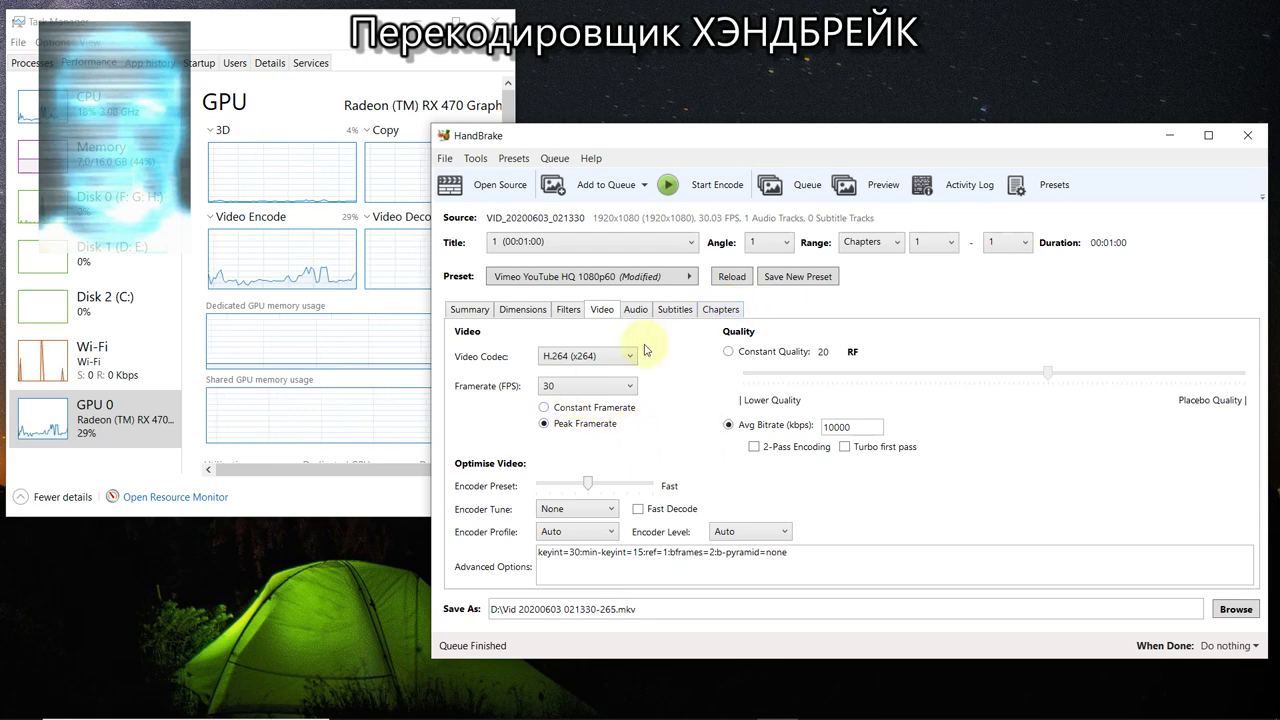
Try the H.265 (x265) video codec and return the codec to H.265 (AMD VCE).
click(590, 364)
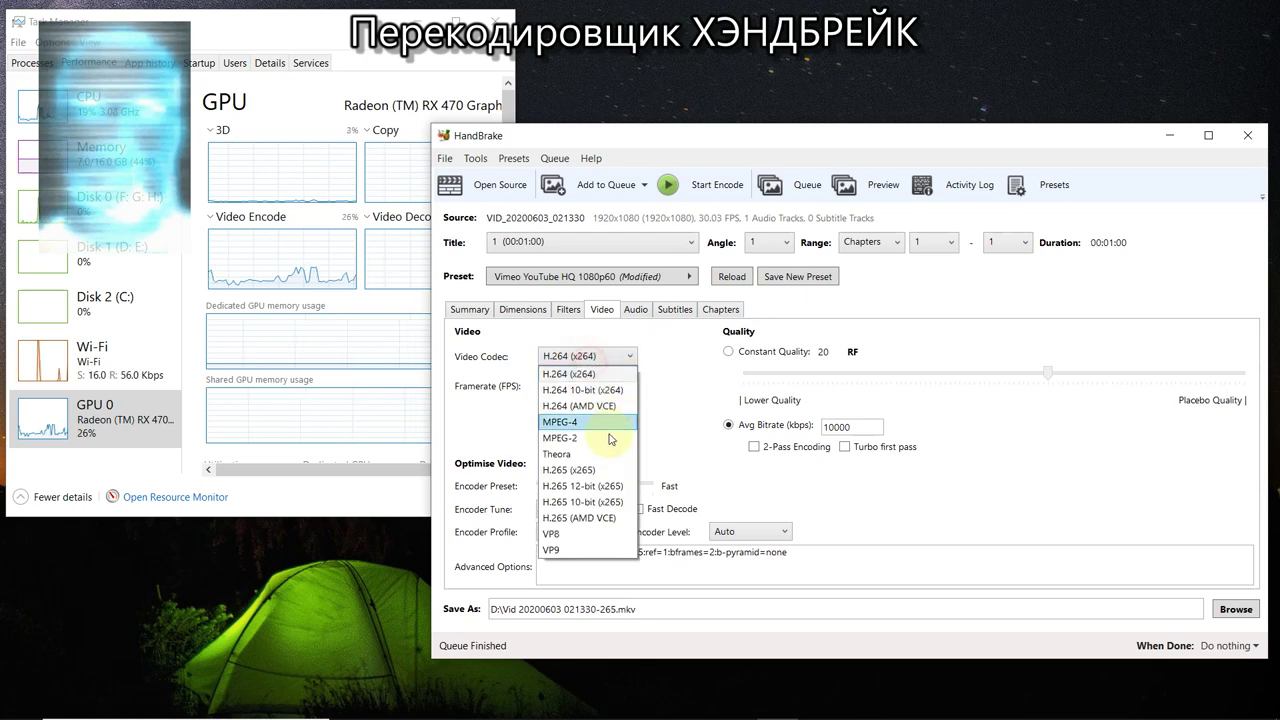
click(588, 470)
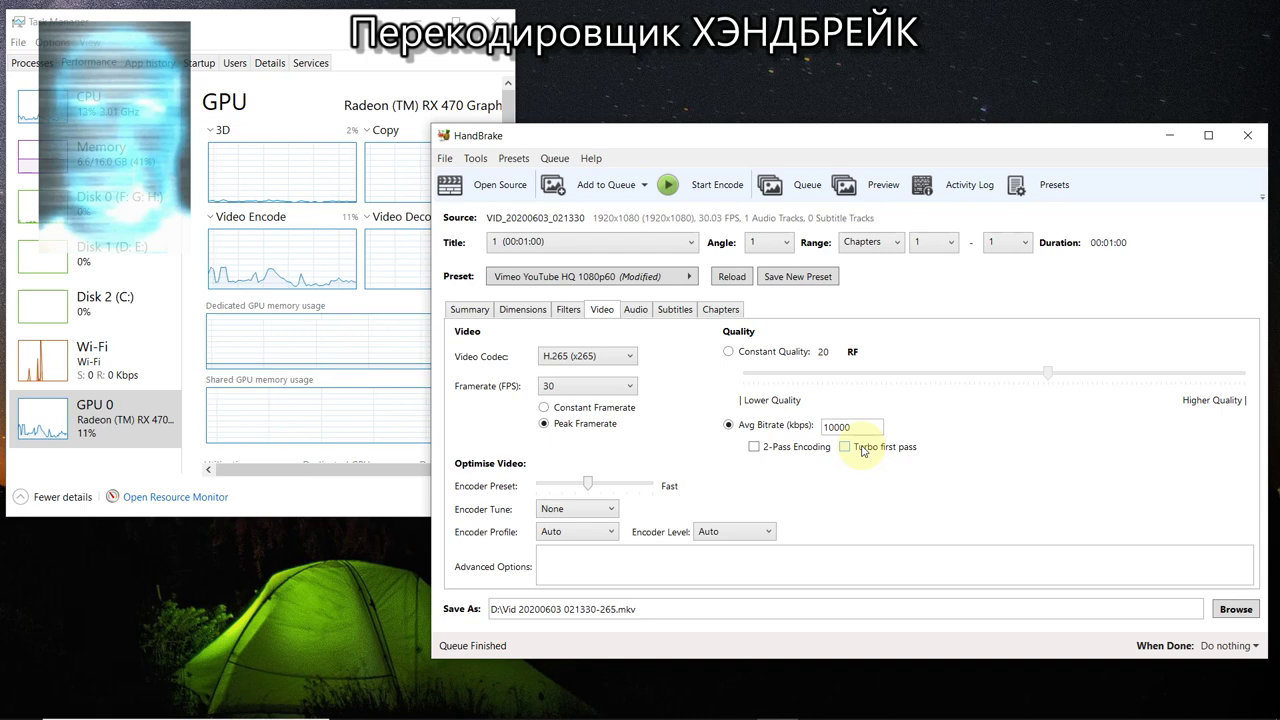
click(603, 357)
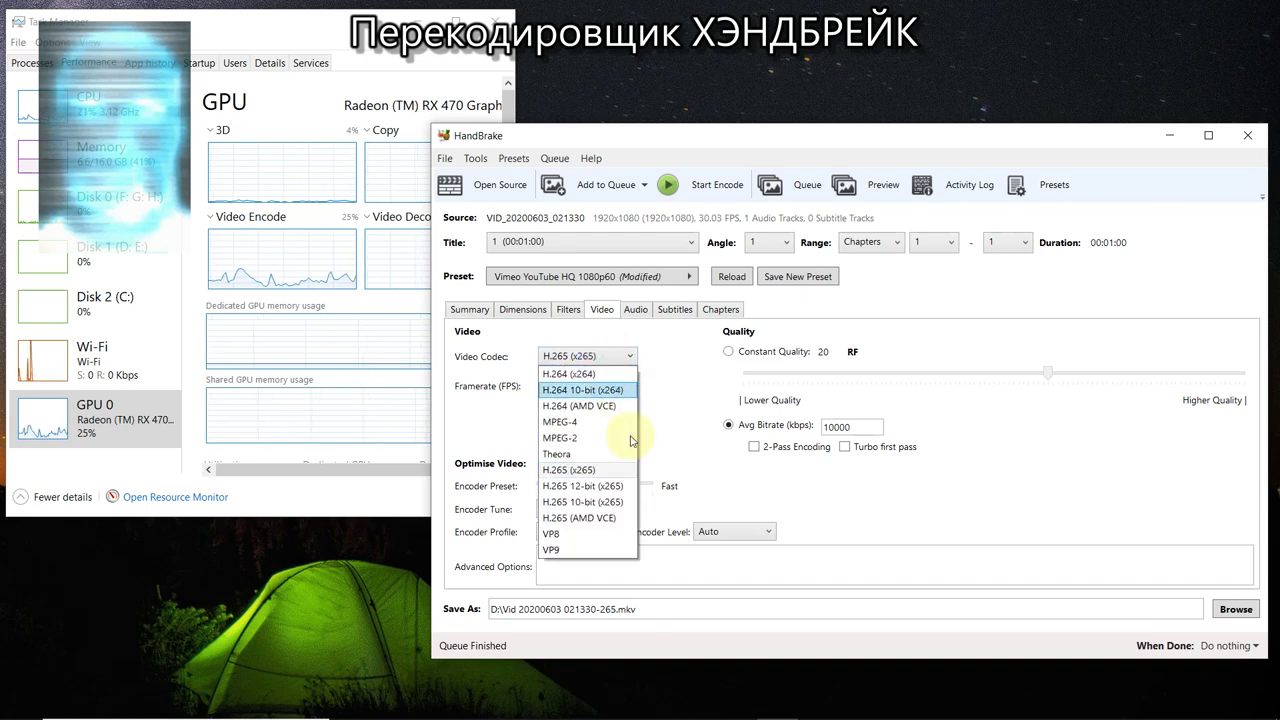
click(607, 518)
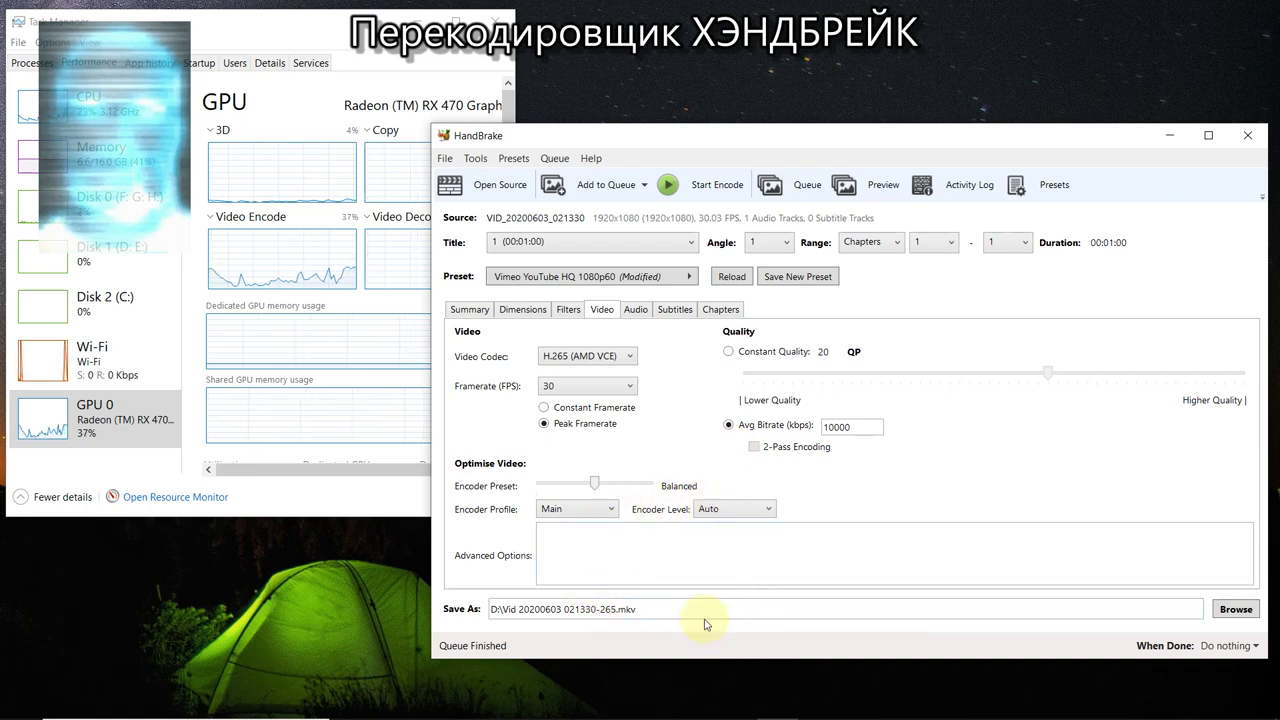
View the encoding activity log and close it.
drag(560, 218, 607, 216)
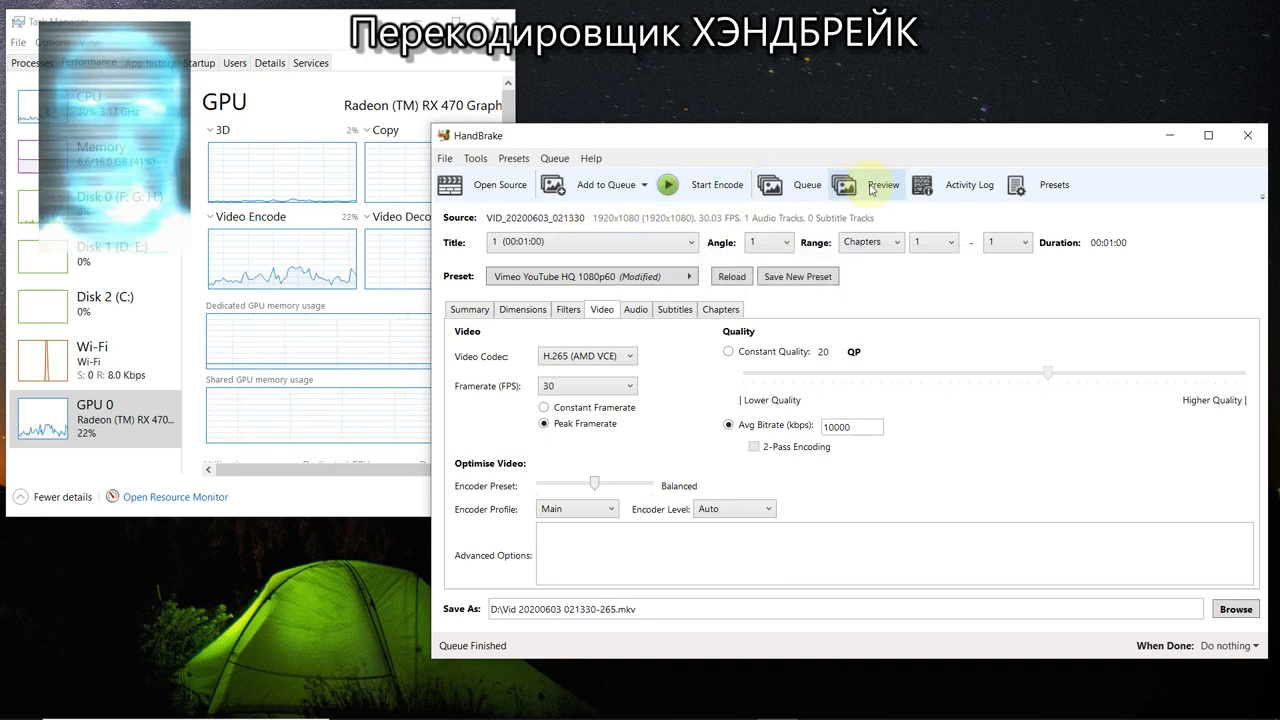
click(934, 190)
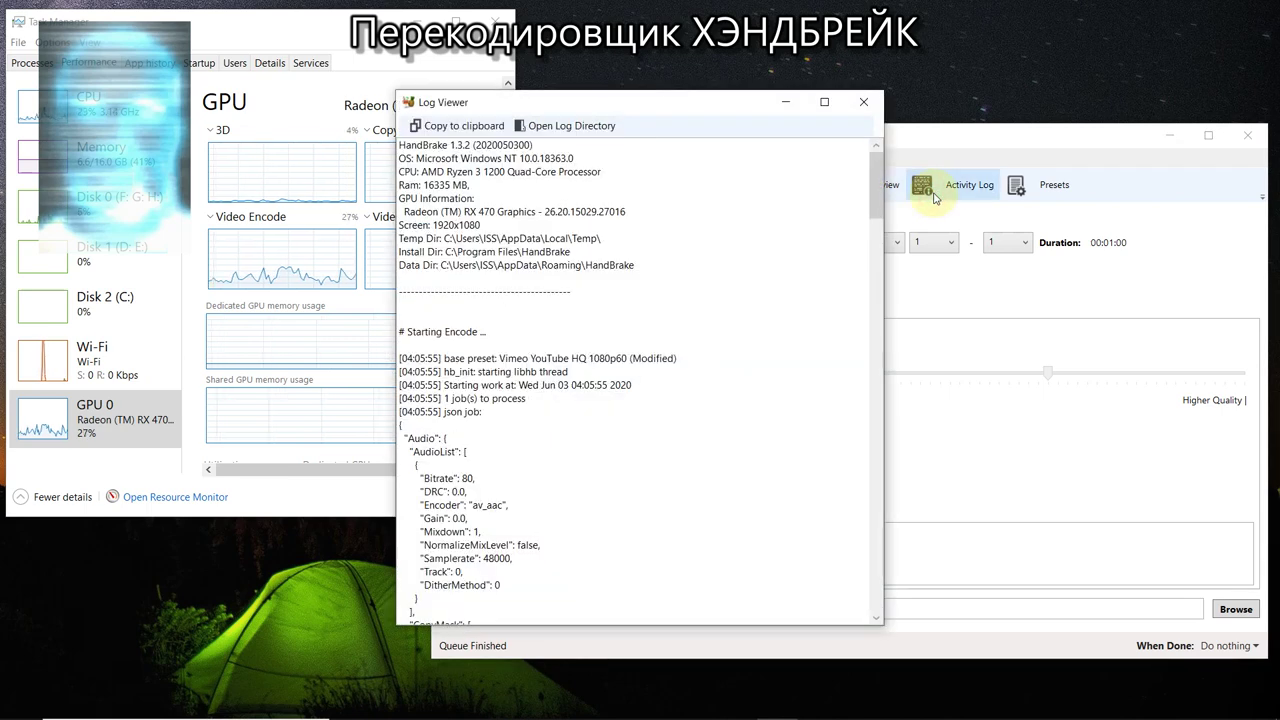
click(873, 104)
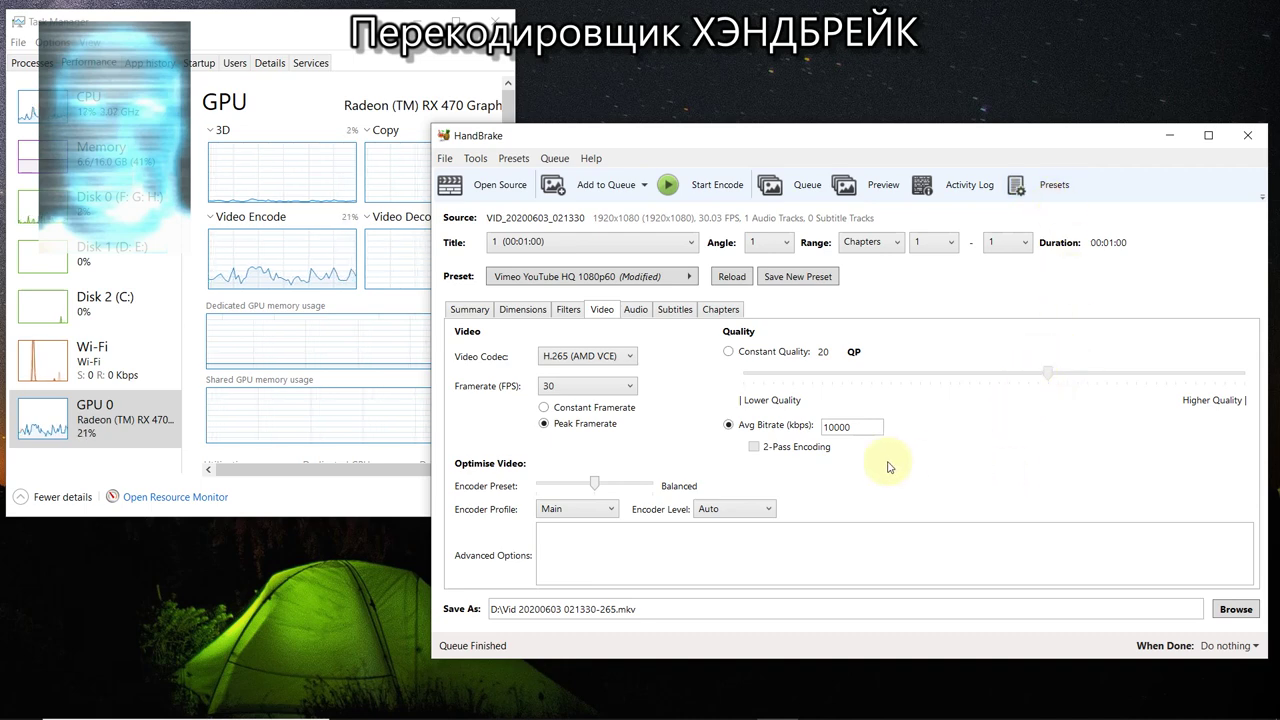
Set the codec of the English audio track to MP3.
click(636, 310)
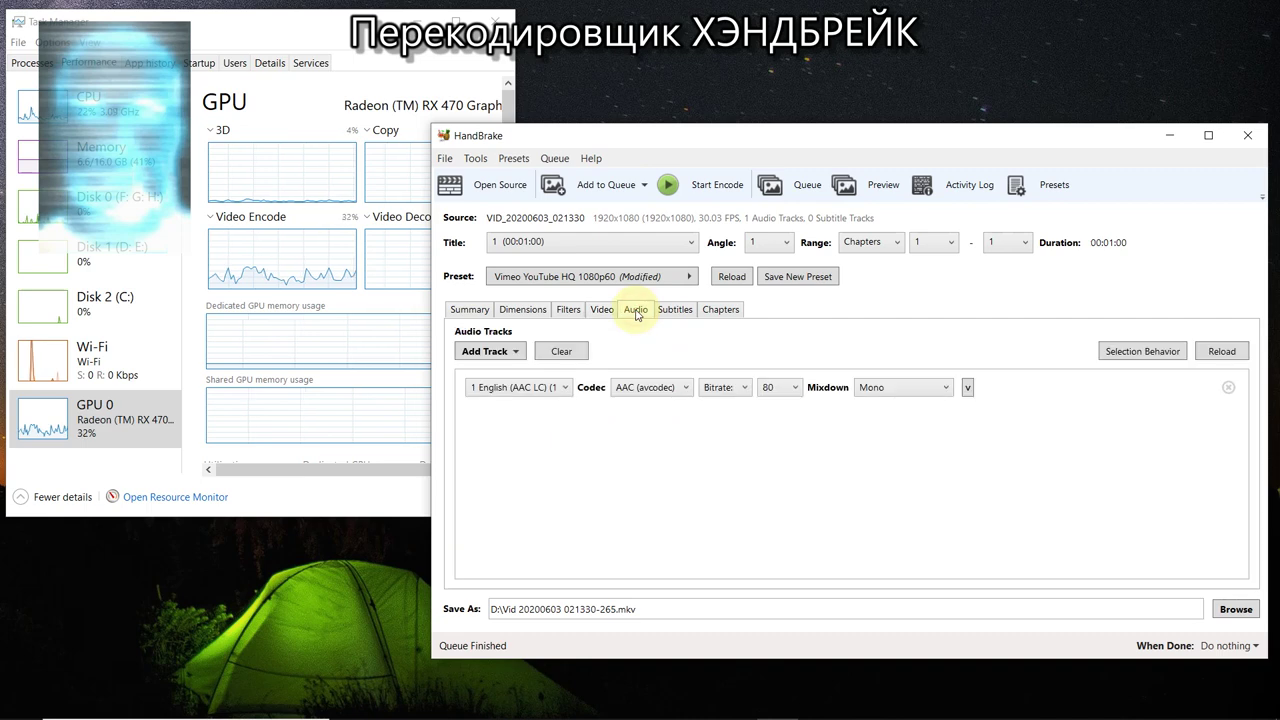
click(665, 390)
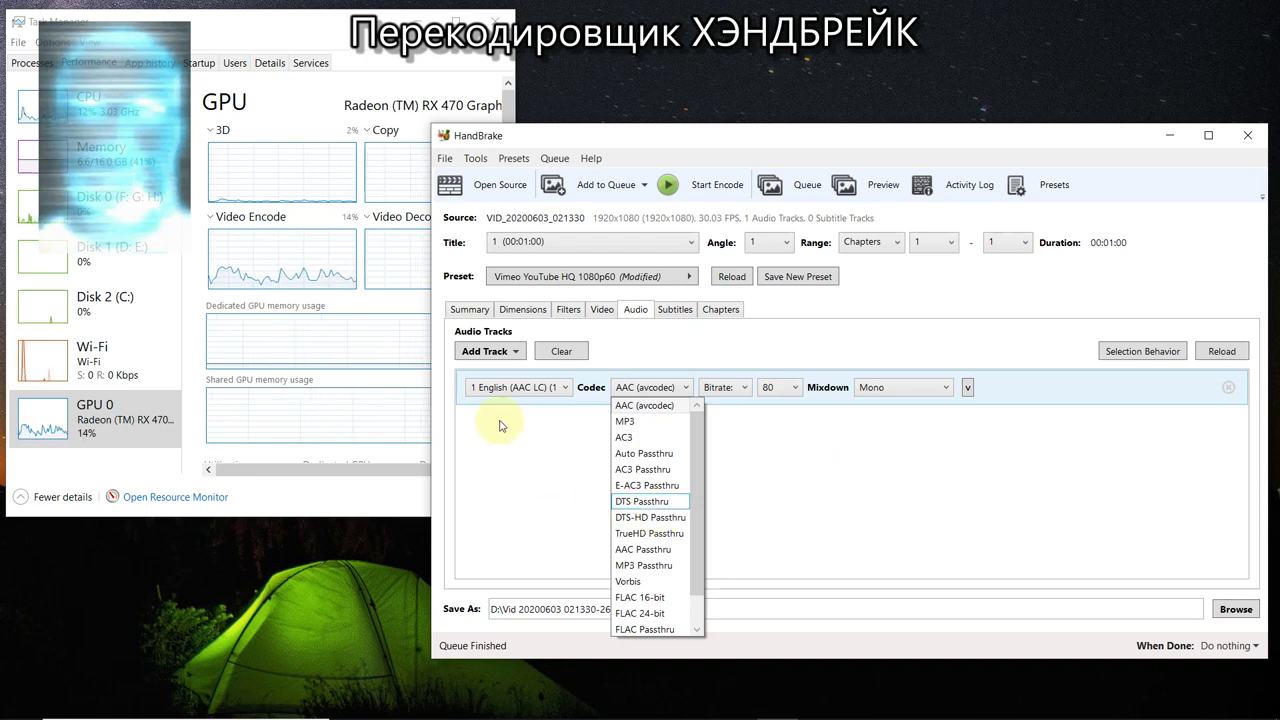
click(557, 435)
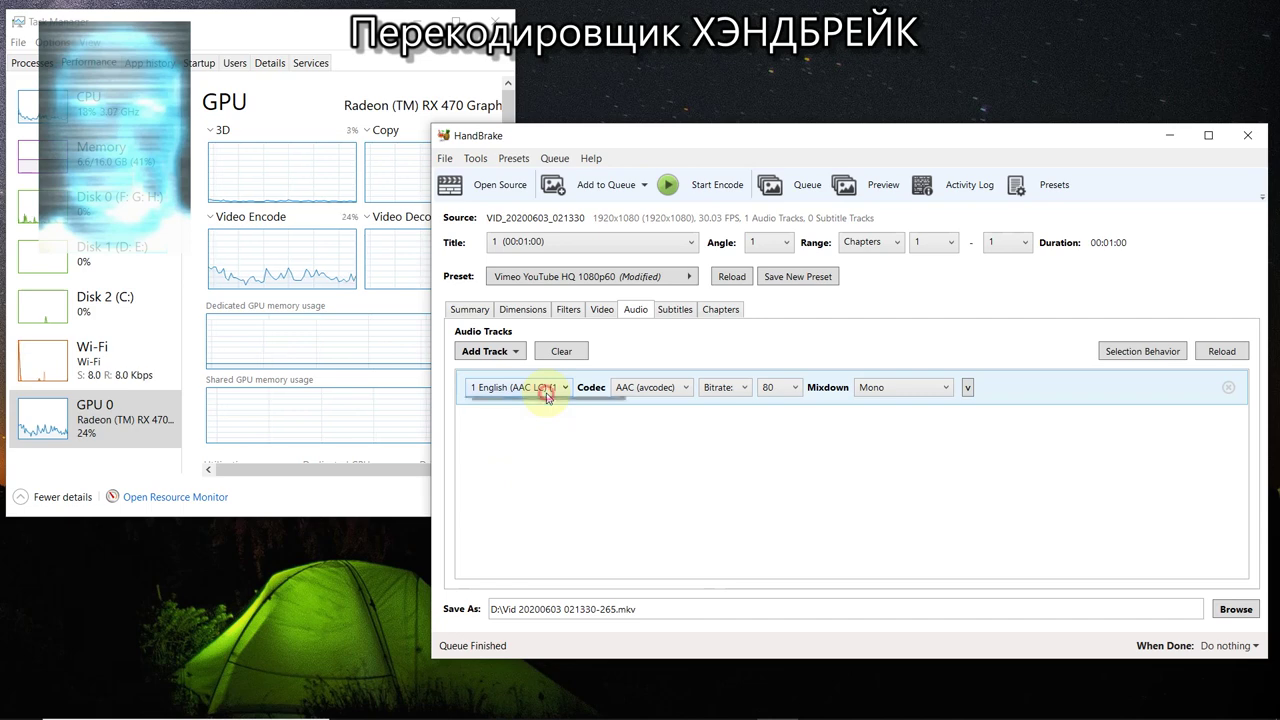
click(652, 390)
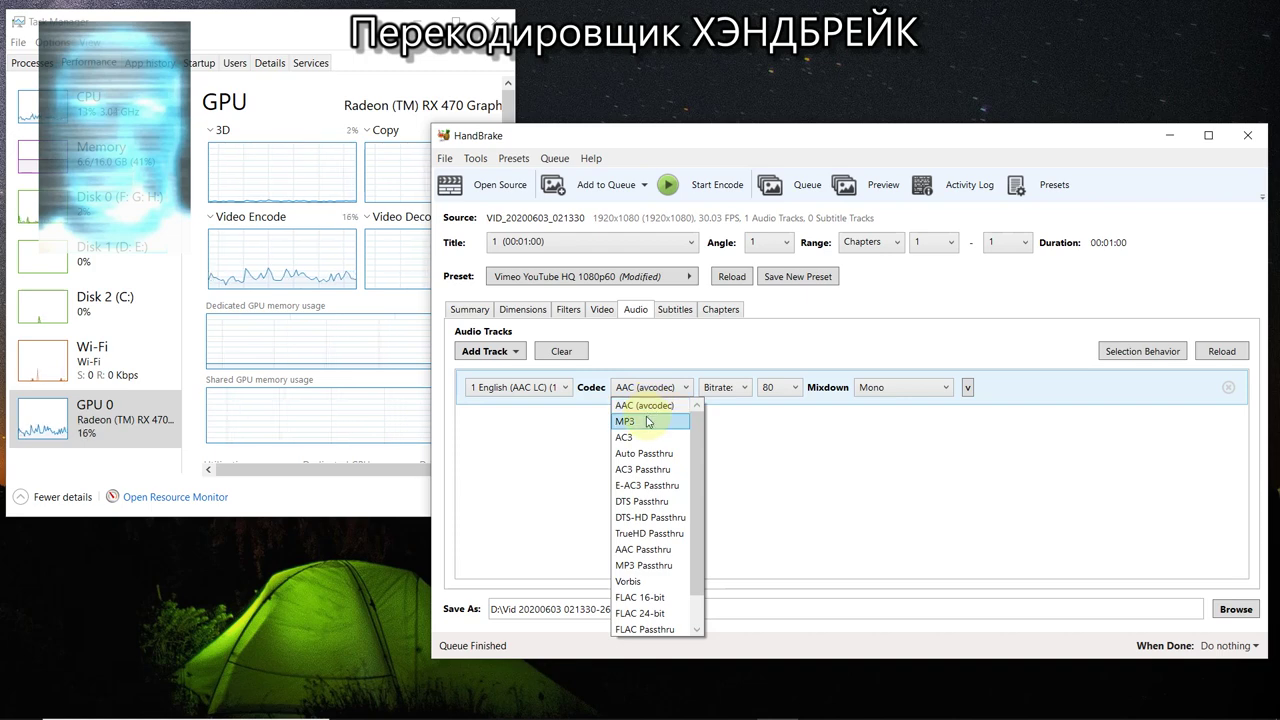
click(647, 421)
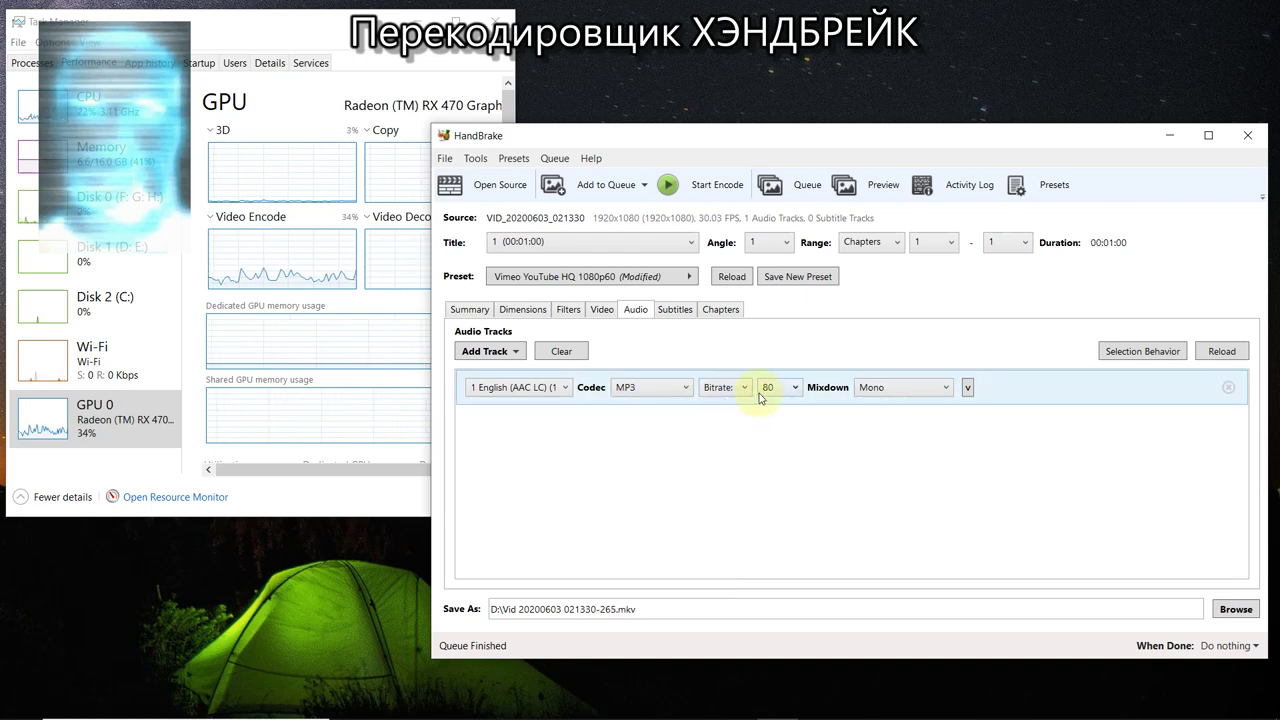
Keep the audio track in bitrate mode and set its bitrate to 128.
click(727, 387)
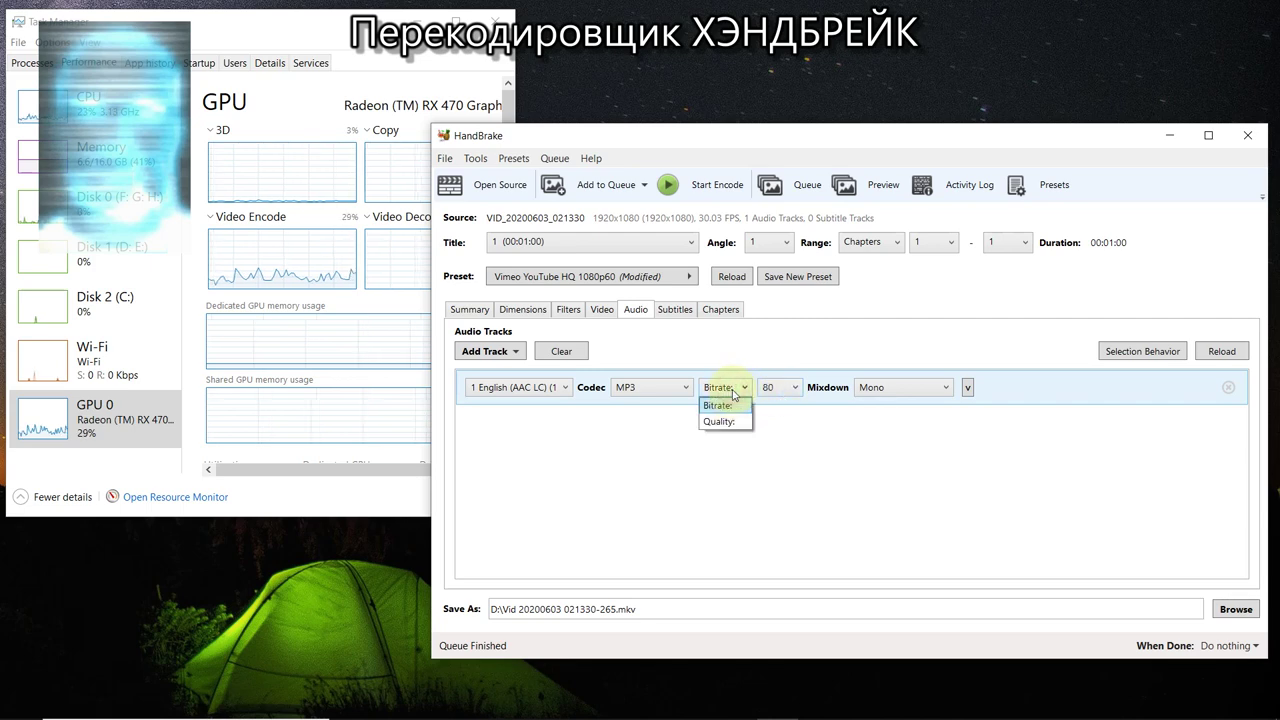
click(727, 388)
click(786, 393)
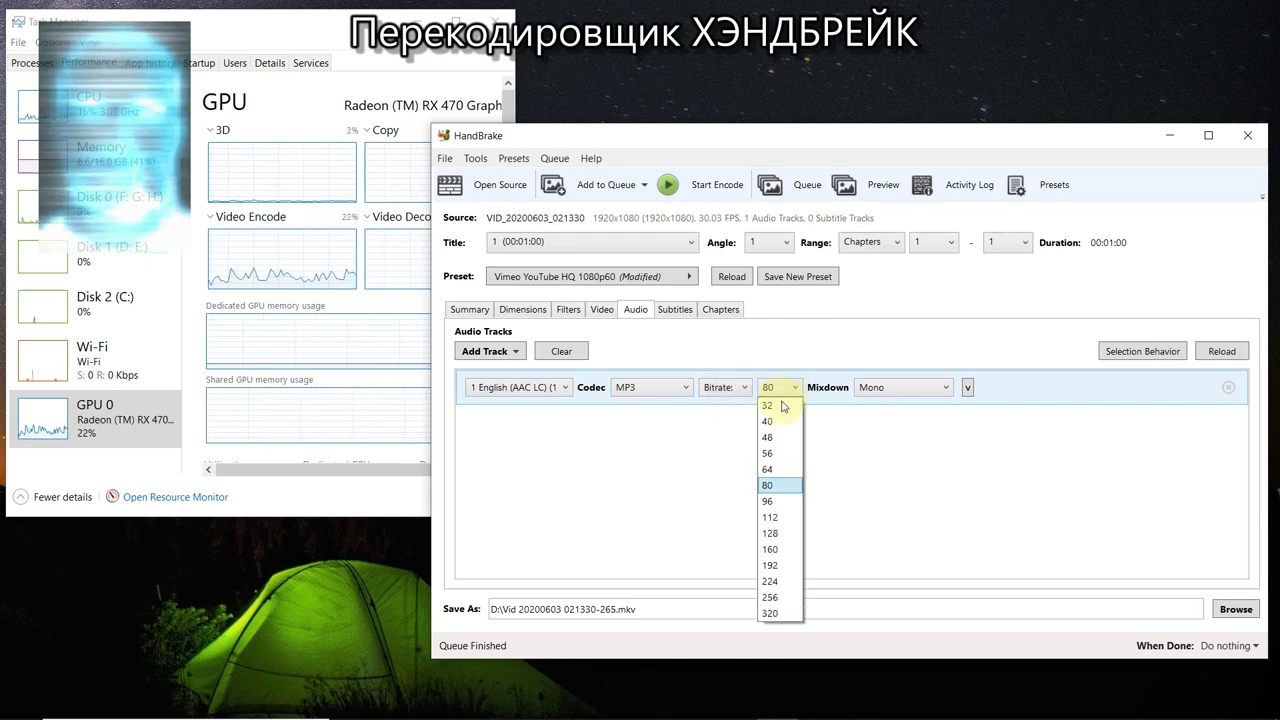
click(787, 533)
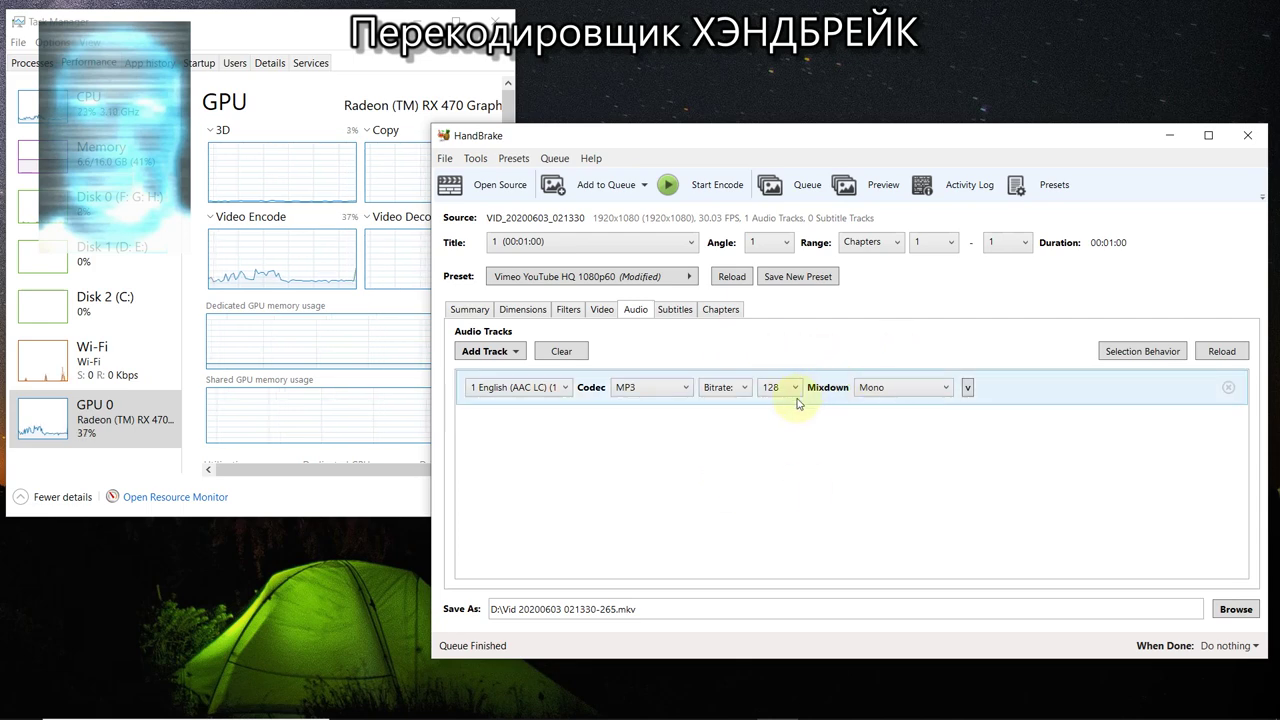
Look through the full list of codecs available for the audio track without changing the selection.
click(645, 390)
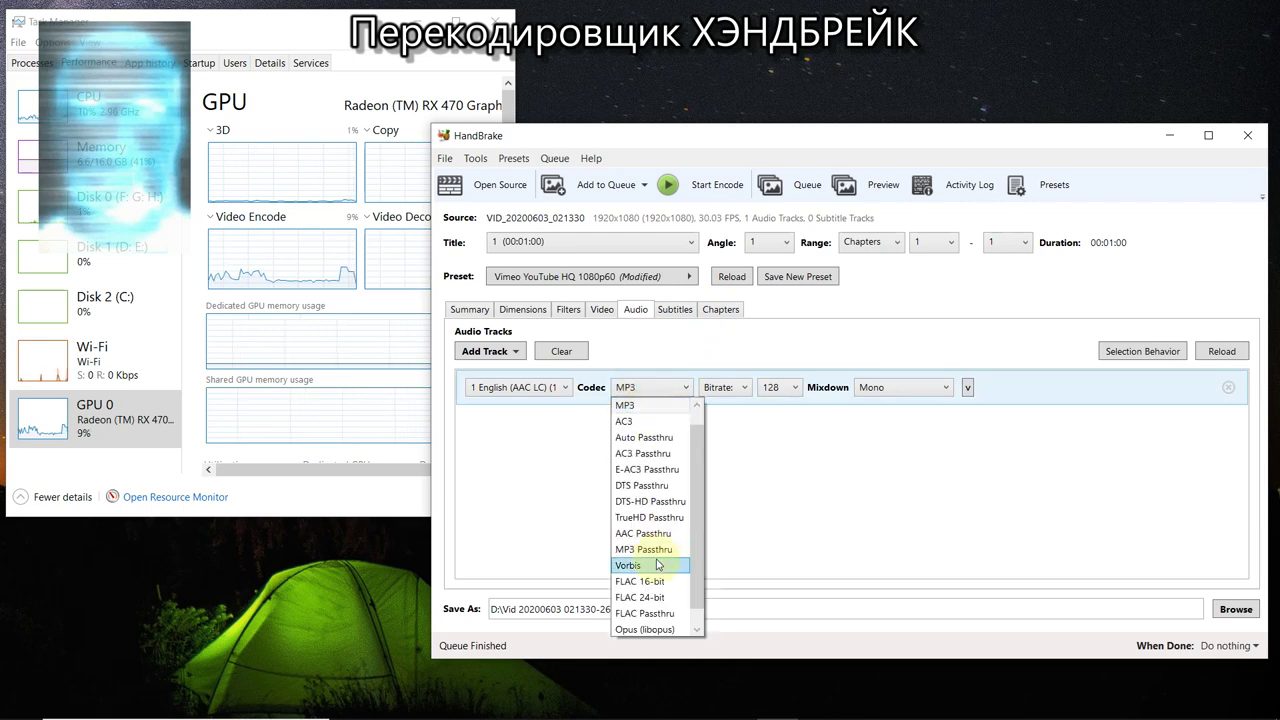
scroll(680, 555, down, 1)
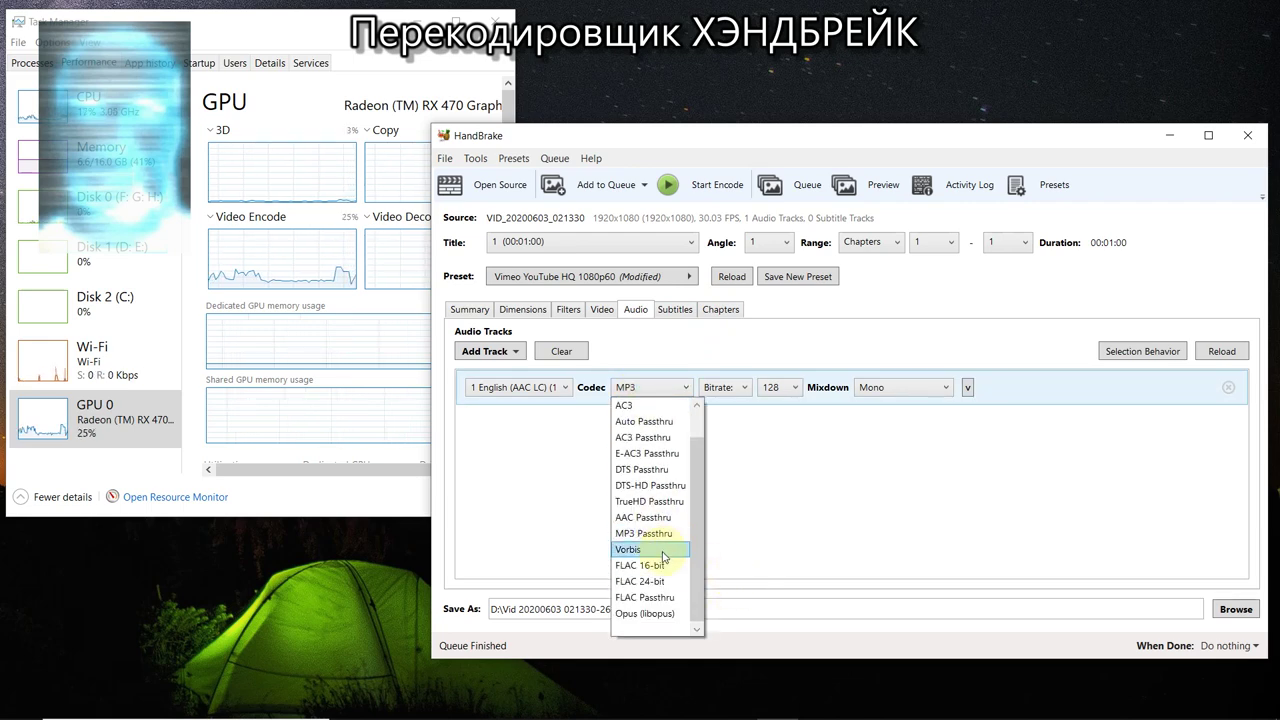
scroll(670, 555, up, 2)
click(777, 500)
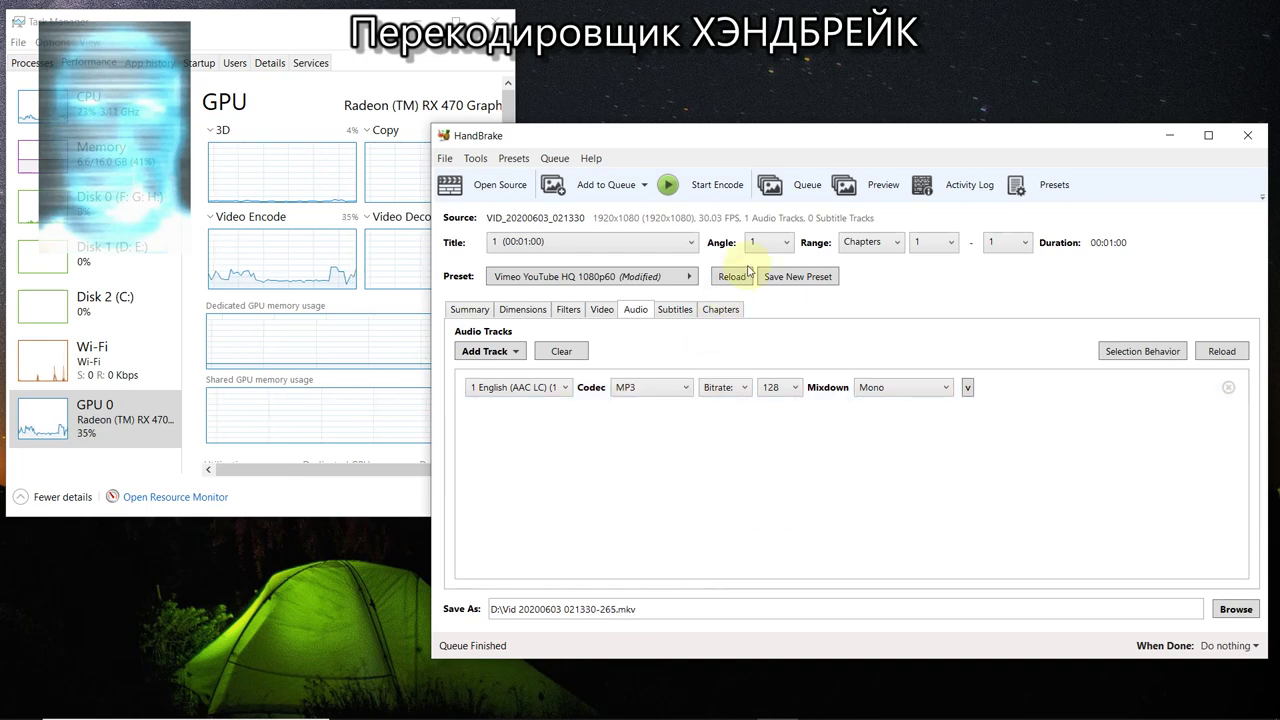
Review the subtitle, output summary and chapter settings, and the list of available video codecs.
click(676, 311)
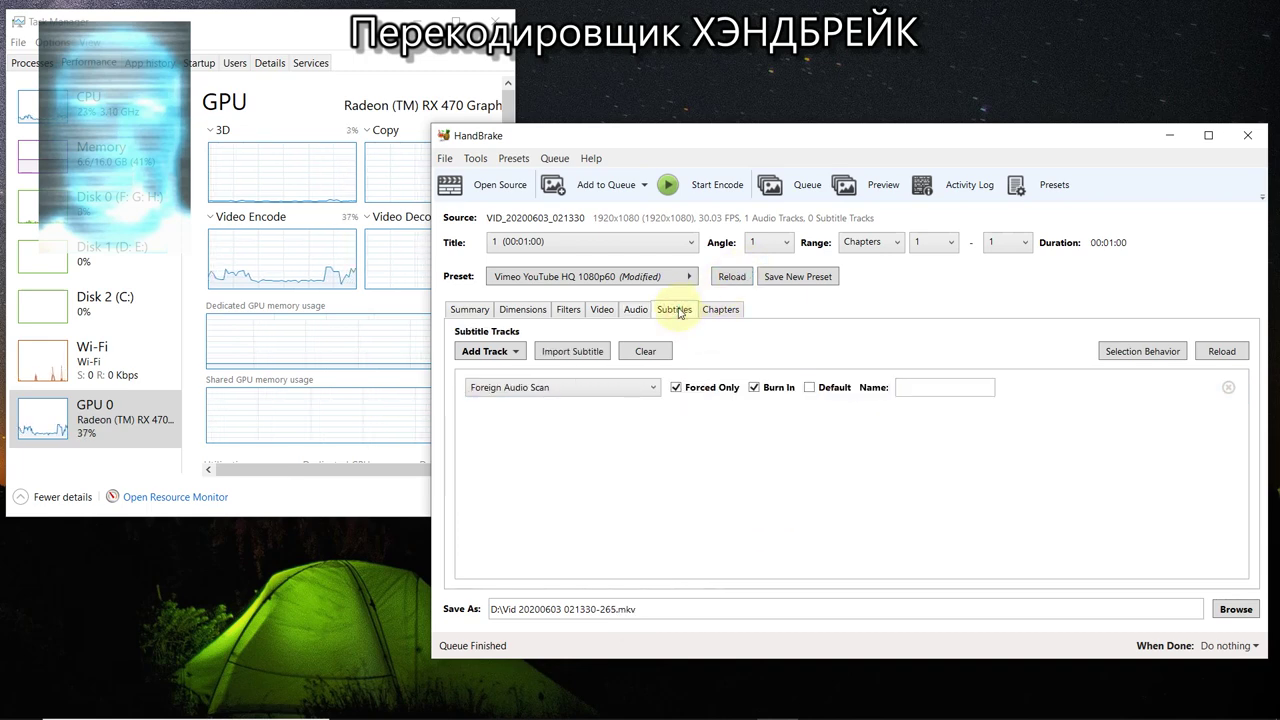
click(455, 314)
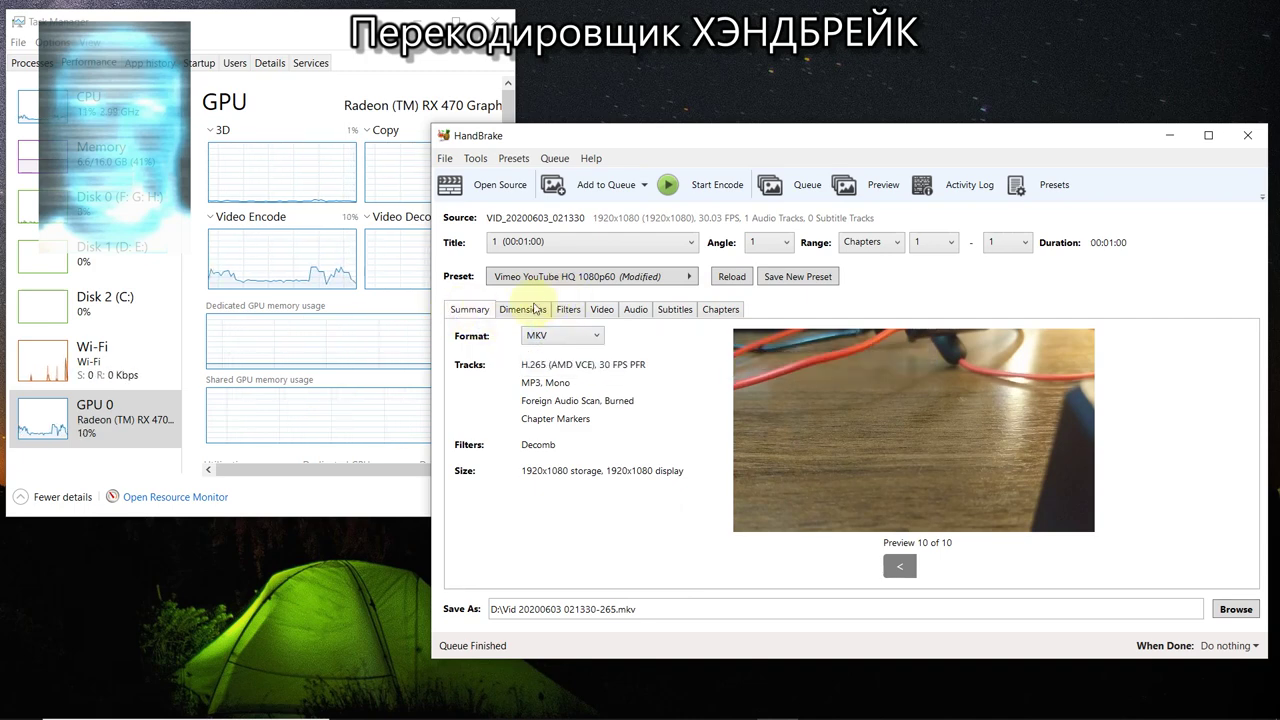
click(680, 312)
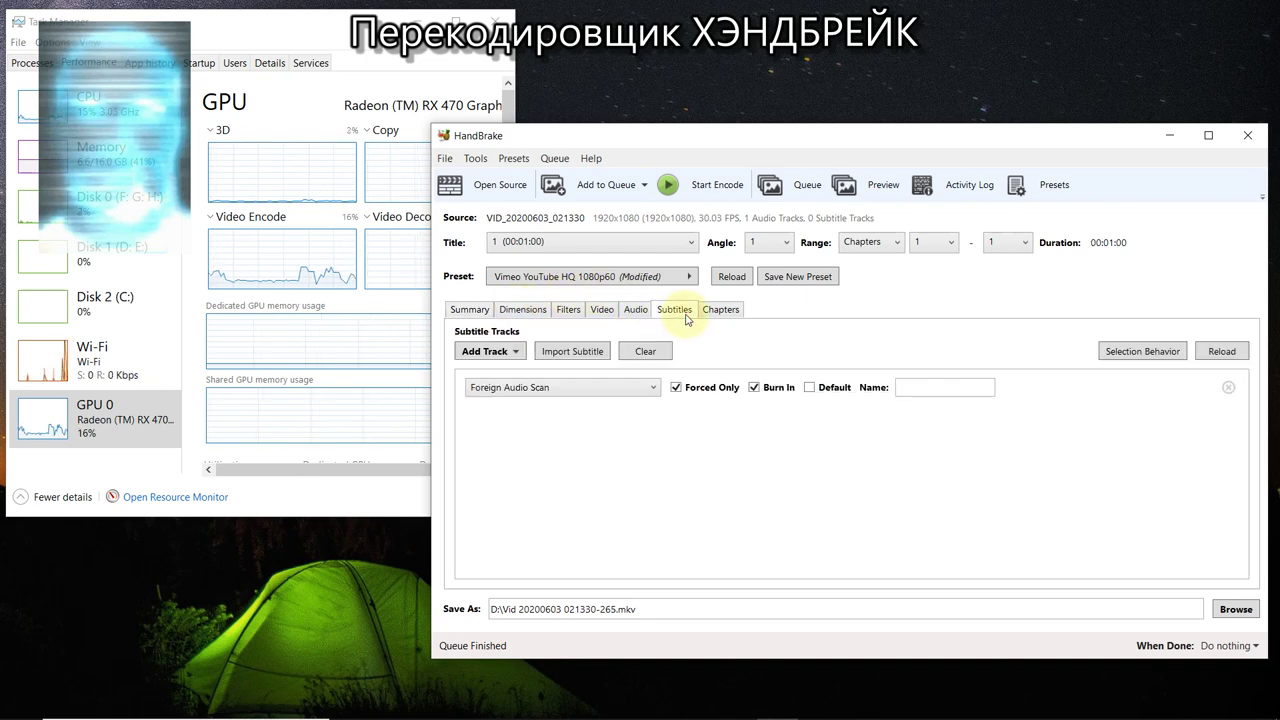
click(724, 314)
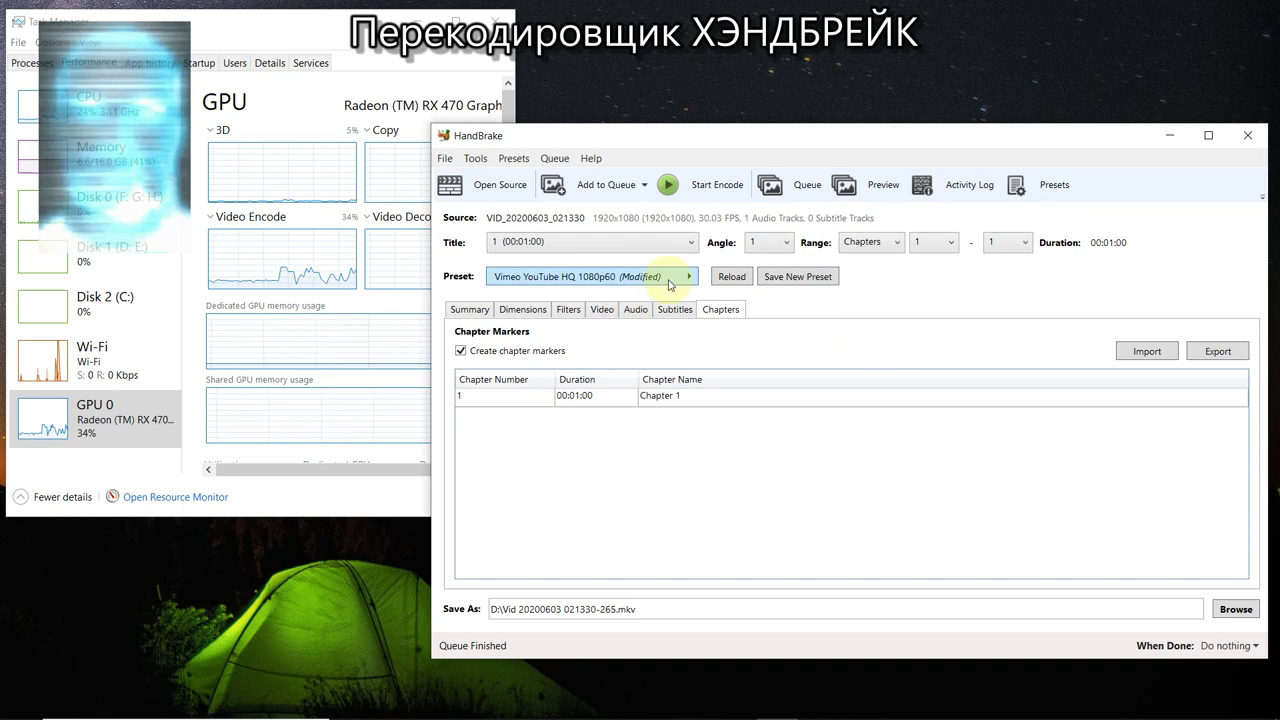
click(601, 310)
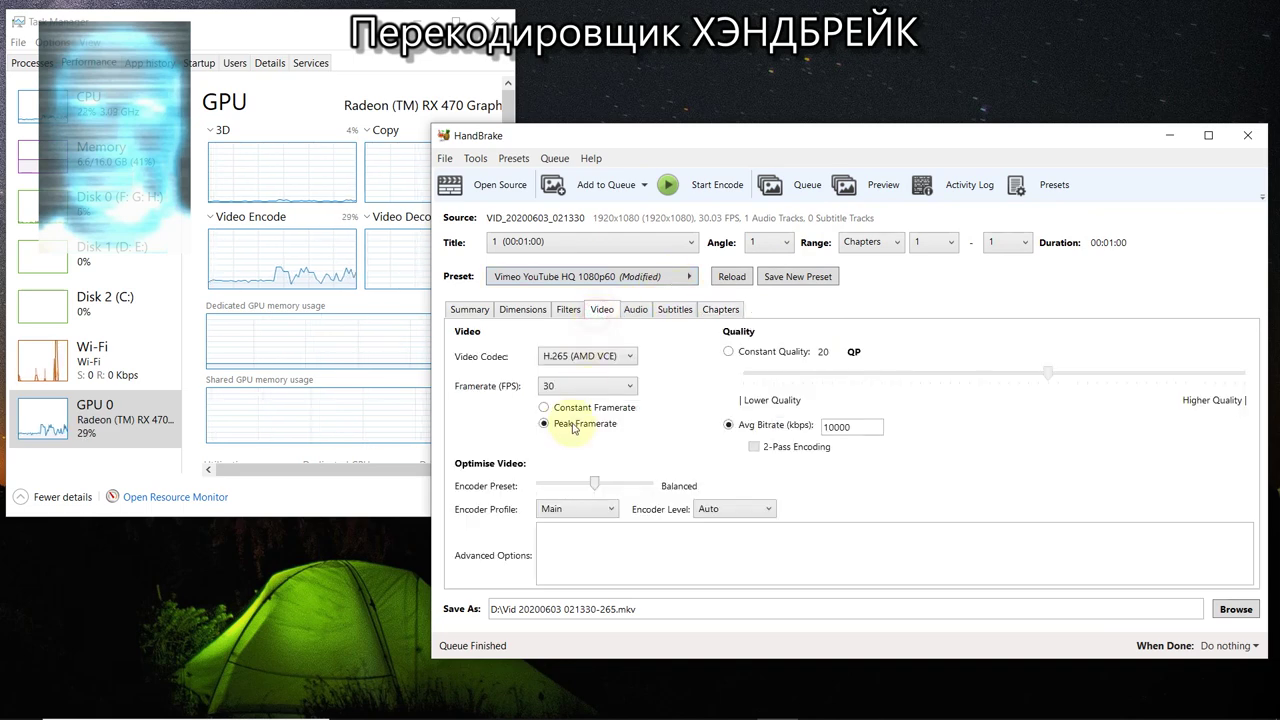
click(590, 357)
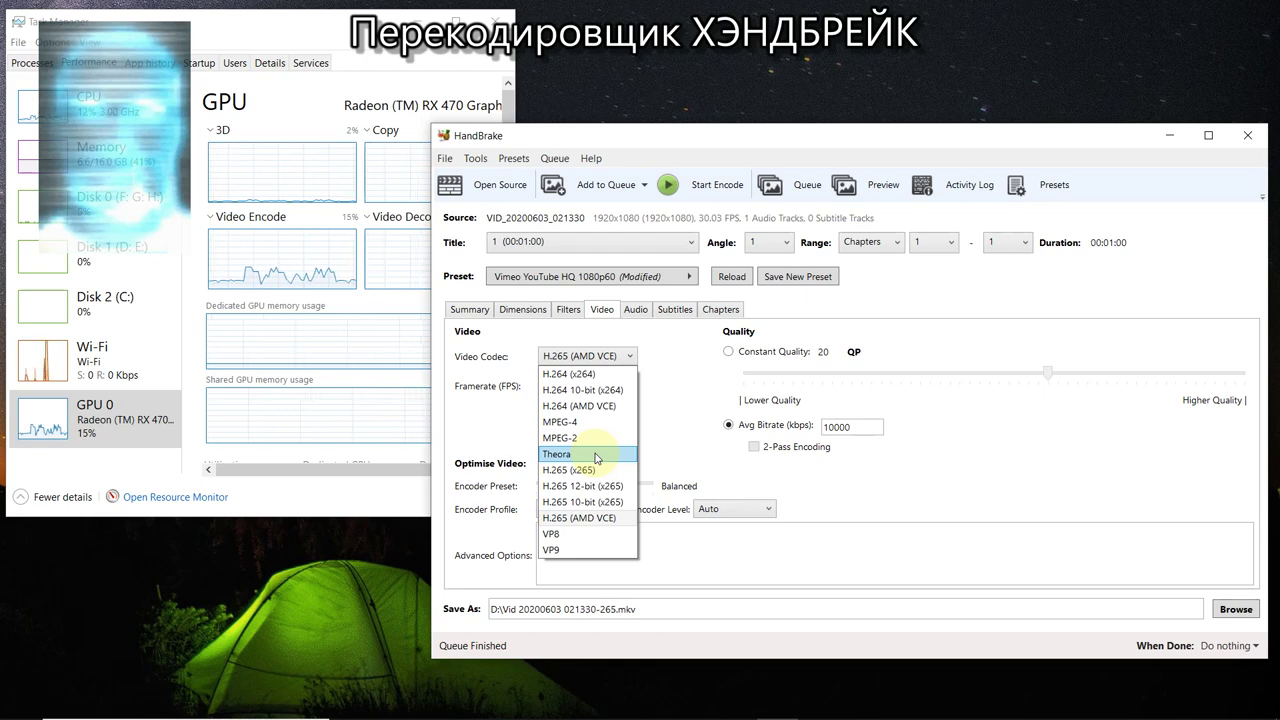
click(673, 402)
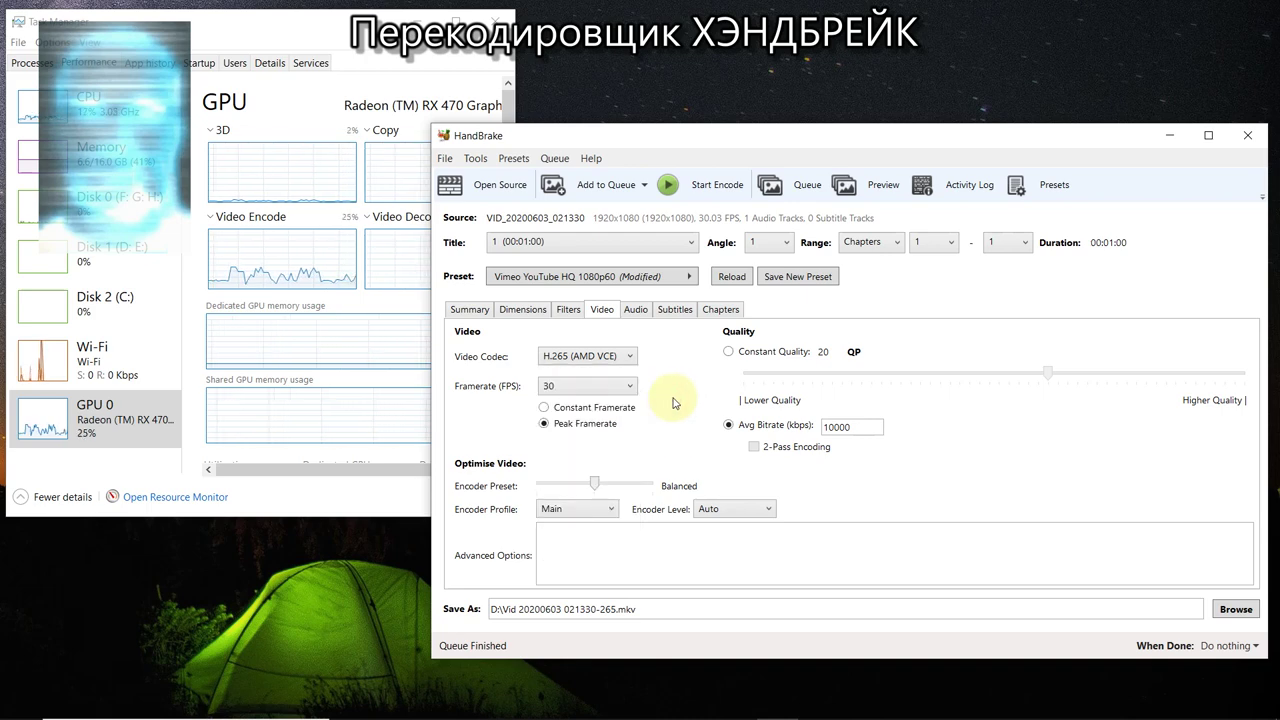